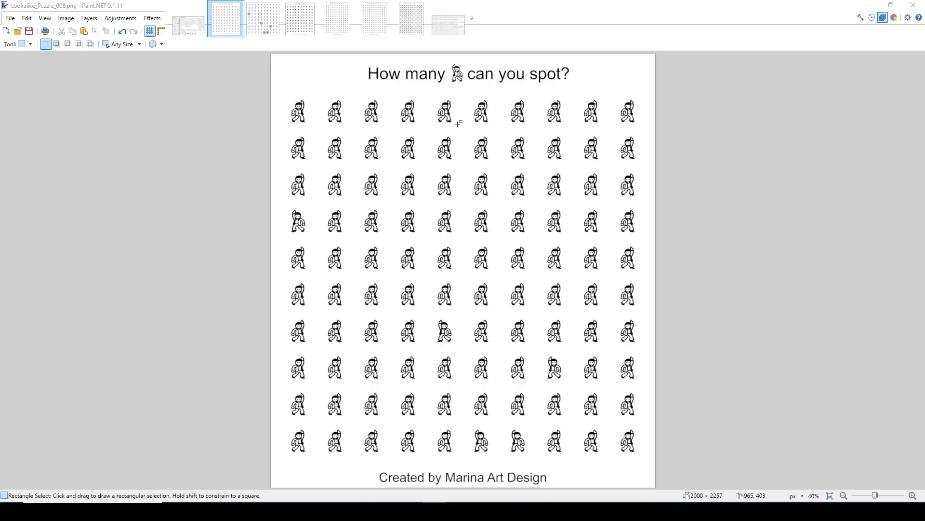
Examine the example images Lookalike_Puzzle_008, Lookalike_Solution_008, Lookalike_Puzzle_007 and Lookalike_Puzzle_012, highlighting the instruction lines
{"action": "left_click_drag", "start_coordinate": [448, 62], "coordinate": [465, 90]}
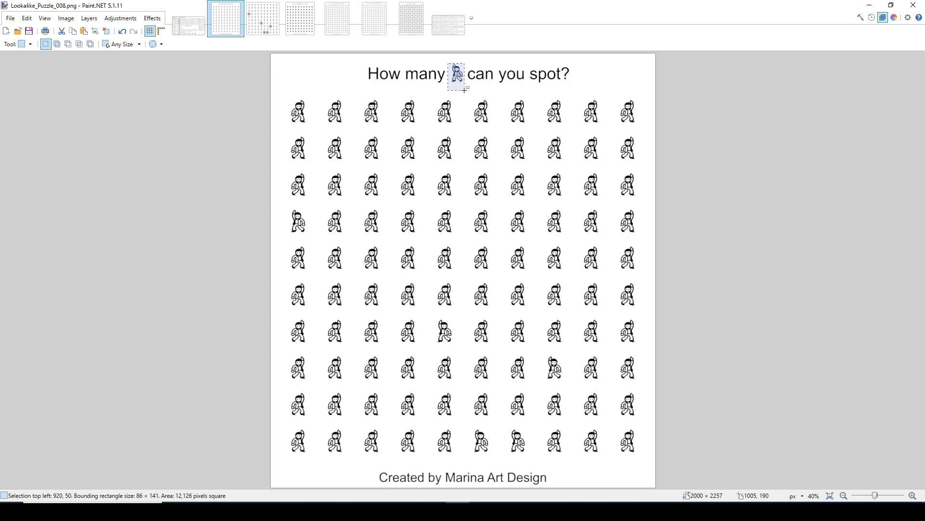
{"action": "left_click", "coordinate": [263, 20]}
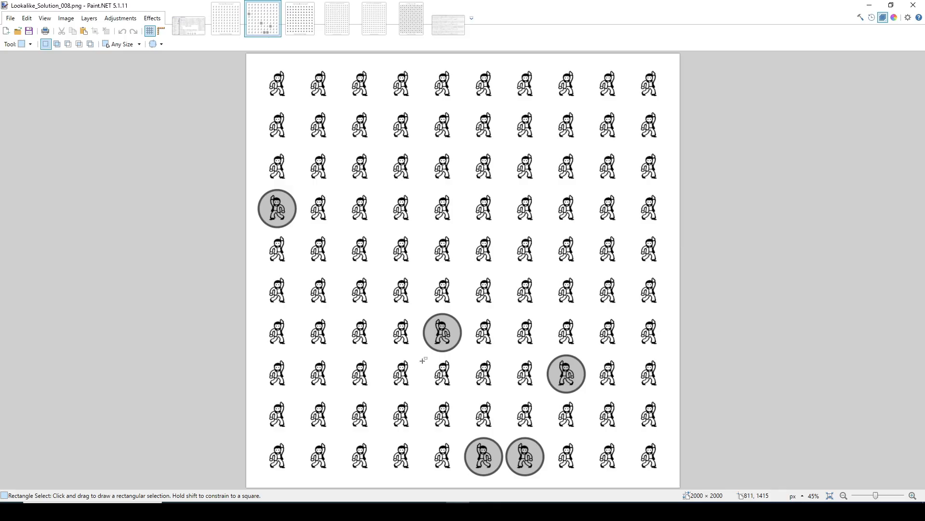
{"action": "left_click", "coordinate": [312, 33]}
{"action": "left_click_drag", "start_coordinate": [363, 61], "coordinate": [574, 89]}
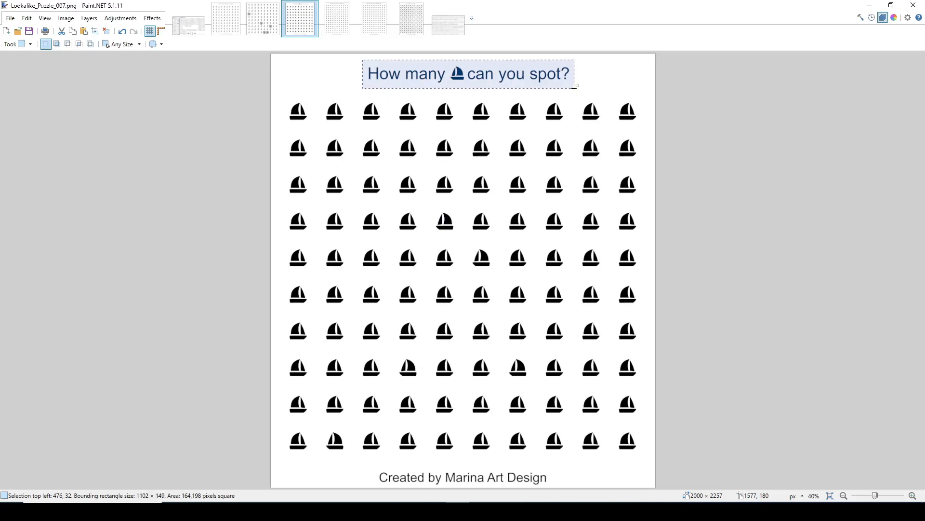
{"action": "left_click", "coordinate": [332, 27]}
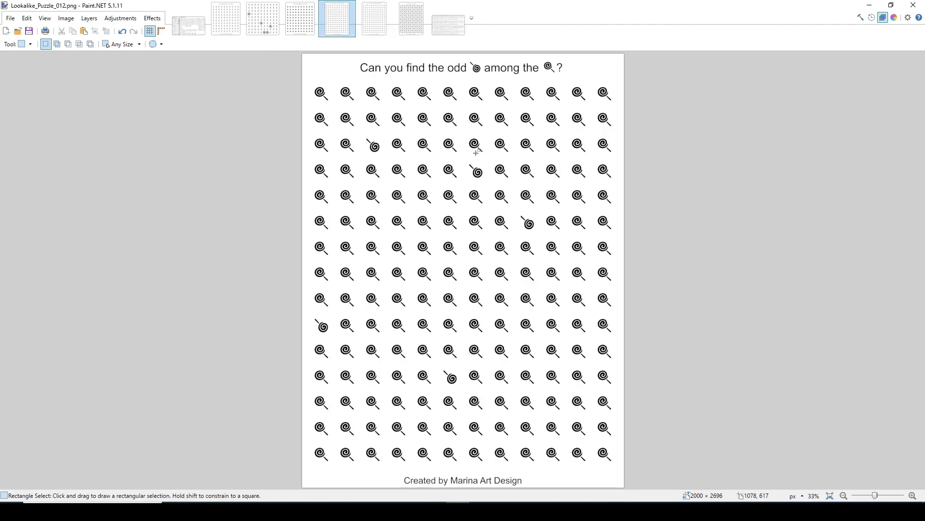
Switch to the Find The Odd One Puzzle Generator and reposition its window to uncover the puzzle image behind it
{"action": "left_click", "coordinate": [505, 511]}
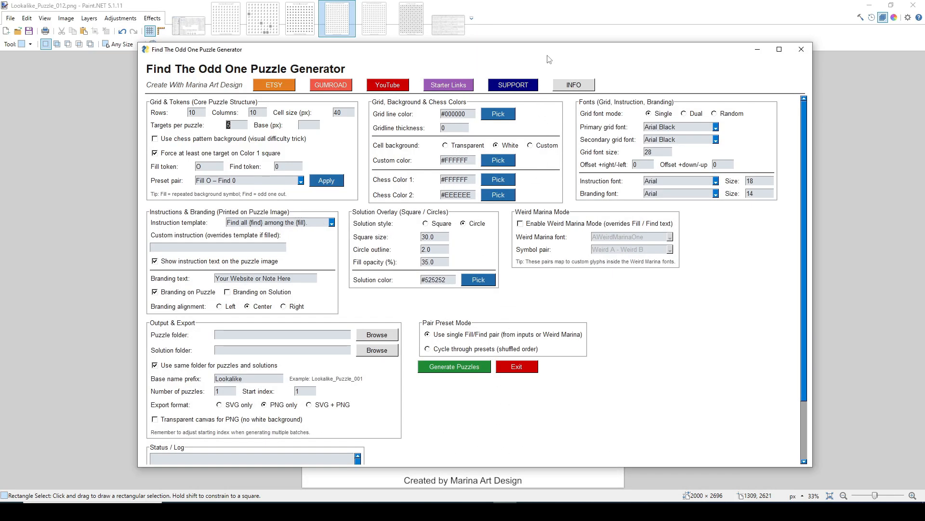
{"action": "left_click_drag", "start_coordinate": [547, 54], "coordinate": [537, 62]}
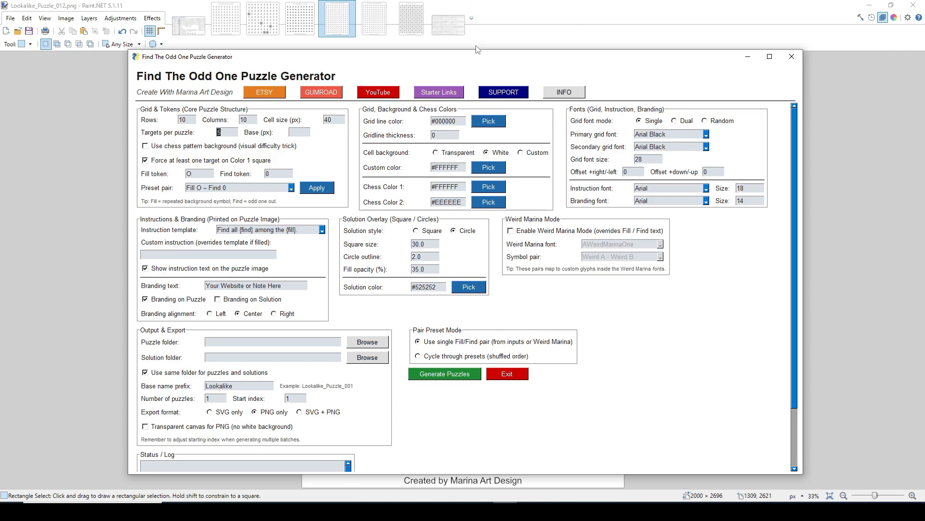
{"action": "mouse_move", "coordinate": [485, 61]}
{"action": "left_mouse_down"}
{"action": "mouse_move", "coordinate": [484, 97]}
{"action": "mouse_move", "coordinate": [483, 53]}
{"action": "left_mouse_up"}
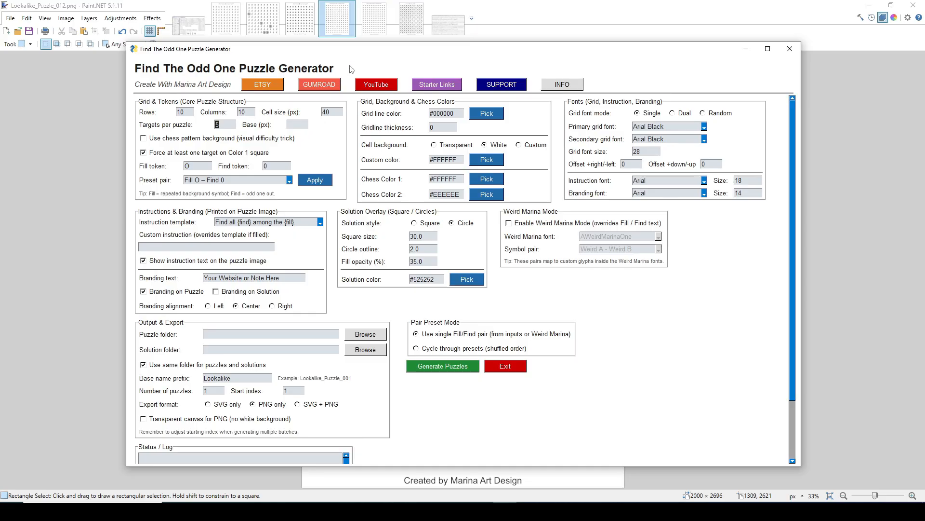
{"action": "left_click_drag", "start_coordinate": [352, 58], "coordinate": [342, 171]}
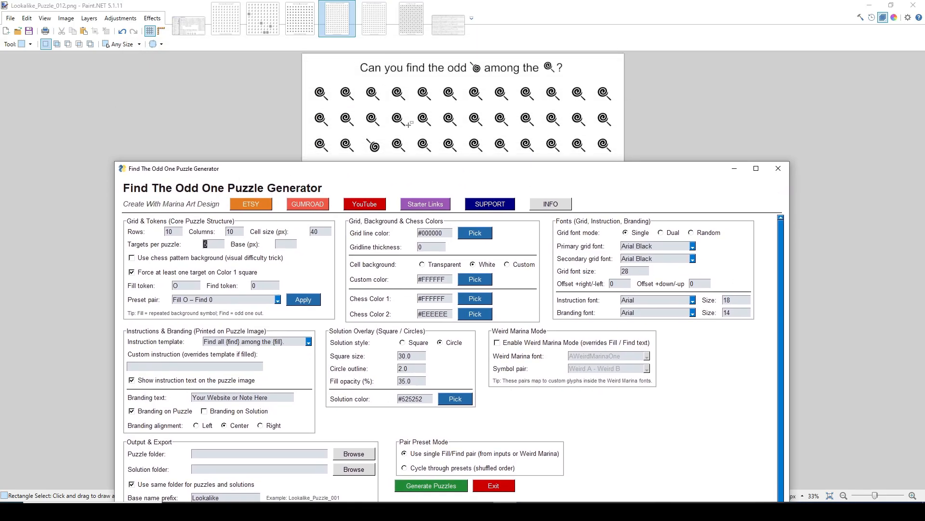
View the chess-pattern example Lookalike_Puzzle_016 in Paint.NET and return to the Find The Odd One Puzzle Generator
{"action": "left_click", "coordinate": [406, 110]}
{"action": "left_click", "coordinate": [413, 18]}
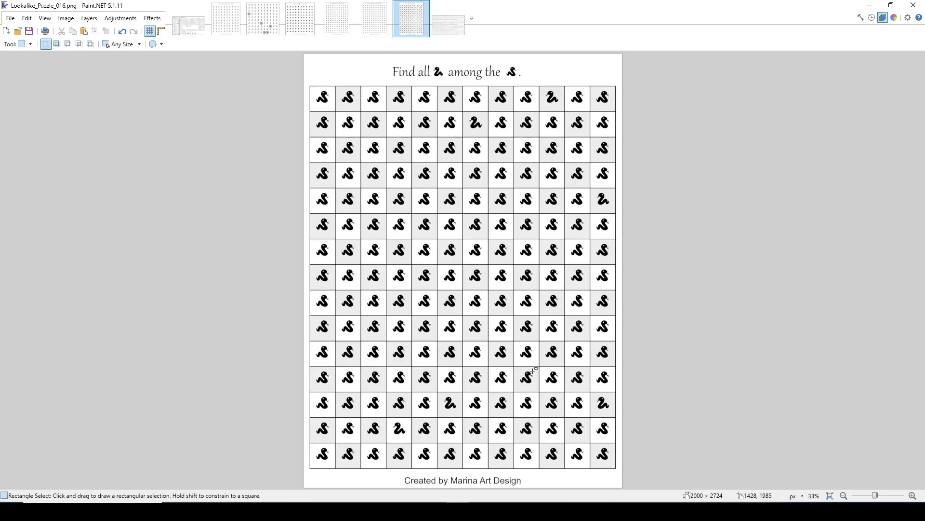
{"action": "left_click", "coordinate": [505, 510]}
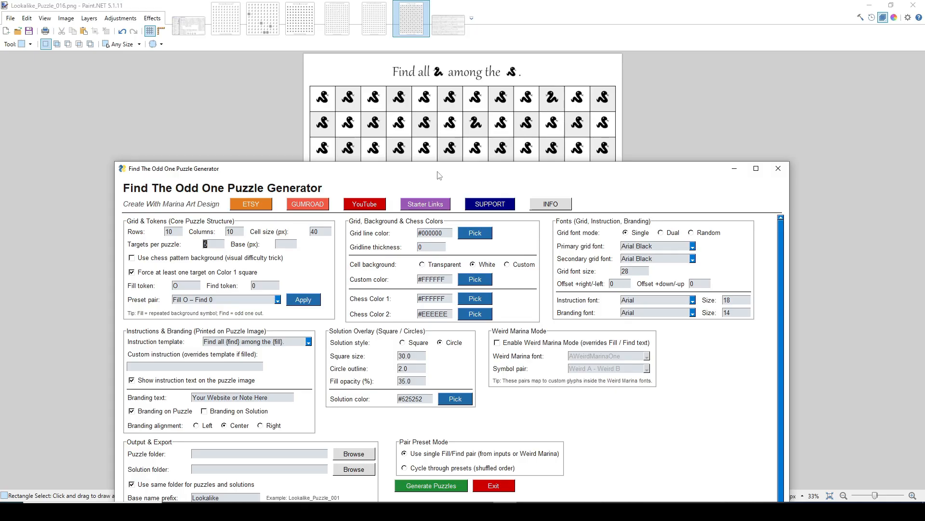
{"action": "left_click_drag", "start_coordinate": [437, 168], "coordinate": [474, 67]}
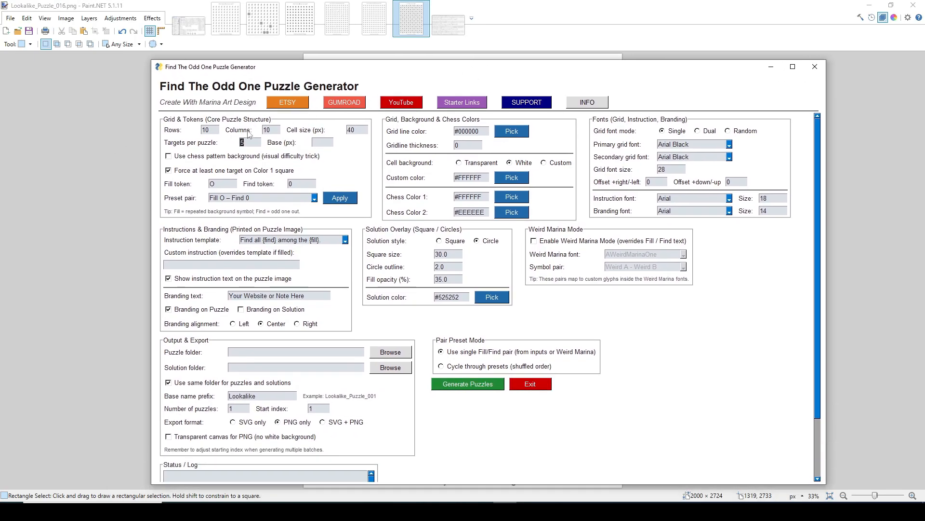
{"action": "left_click_drag", "start_coordinate": [309, 72], "coordinate": [296, 142]}
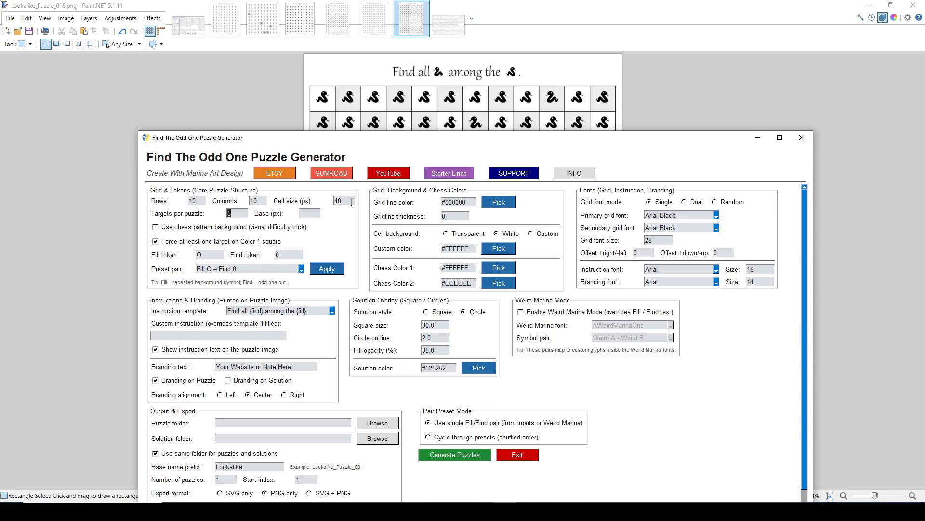
{"action": "left_click_drag", "start_coordinate": [371, 141], "coordinate": [433, 119]}
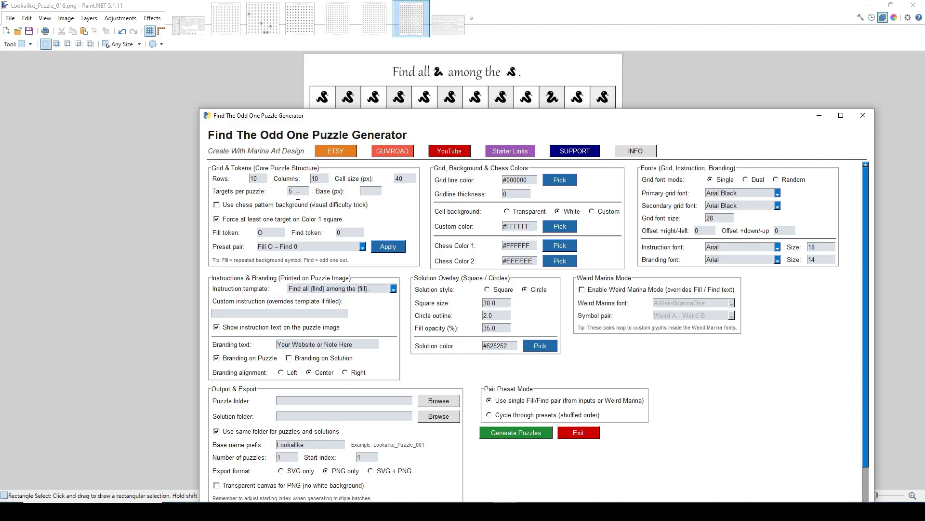
{"action": "left_click_drag", "start_coordinate": [344, 122], "coordinate": [320, 173]}
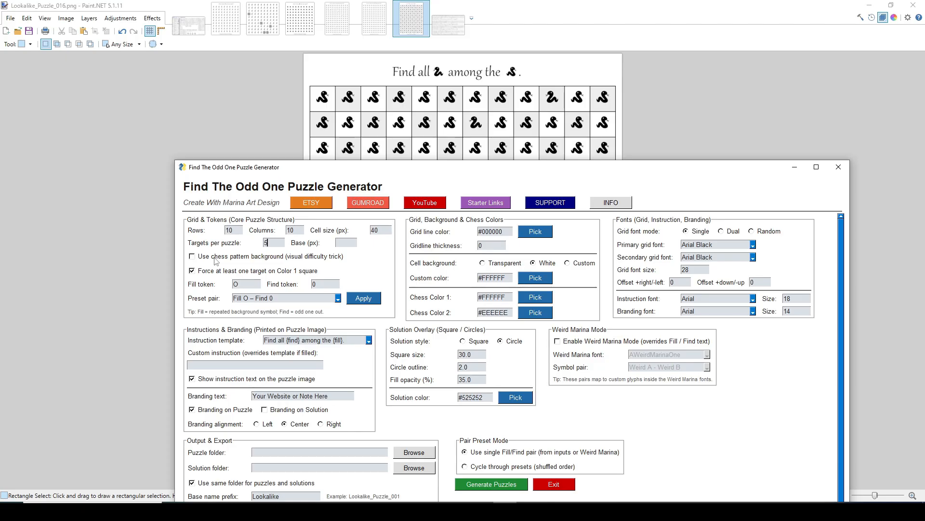
{"action": "left_click_drag", "start_coordinate": [356, 170], "coordinate": [334, 264]}
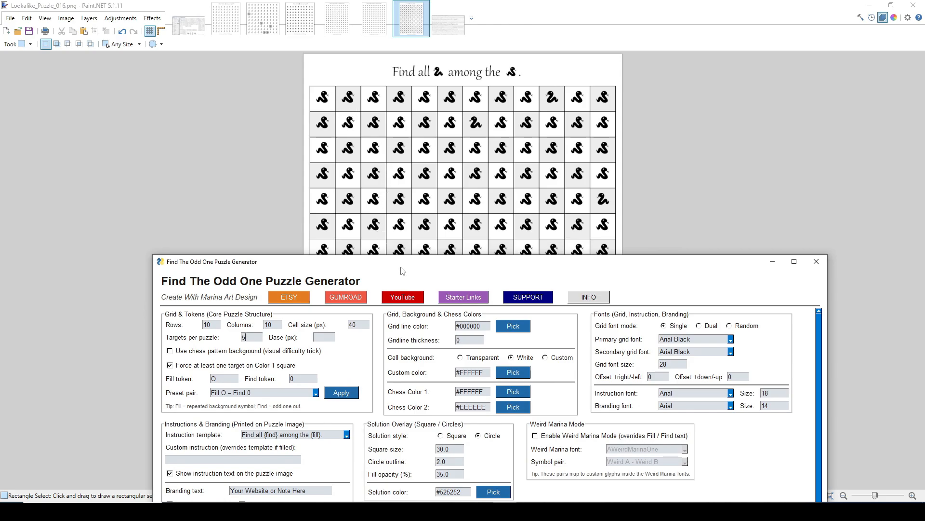
{"action": "left_click_drag", "start_coordinate": [401, 268], "coordinate": [399, 79]}
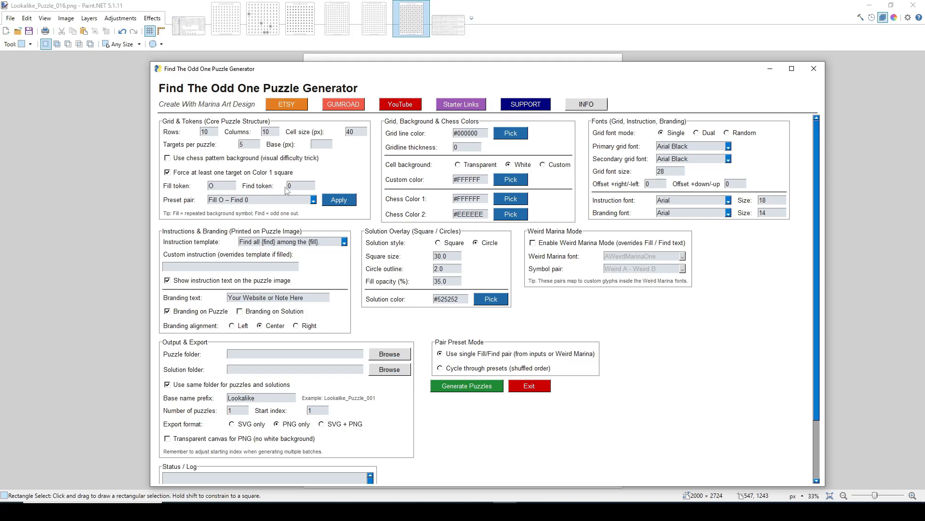
Examine the fill token and find token values in the core puzzle structure settings
{"action": "double_click", "coordinate": [210, 186]}
{"action": "double_click", "coordinate": [288, 186]}
{"action": "left_click", "coordinate": [228, 186]}
{"action": "double_click", "coordinate": [211, 186]}
{"action": "double_click", "coordinate": [297, 189]}
{"action": "double_click", "coordinate": [211, 186]}
Apply the preset pair Fill m – Find rn and check the resulting find token
{"action": "left_click", "coordinate": [313, 201]}
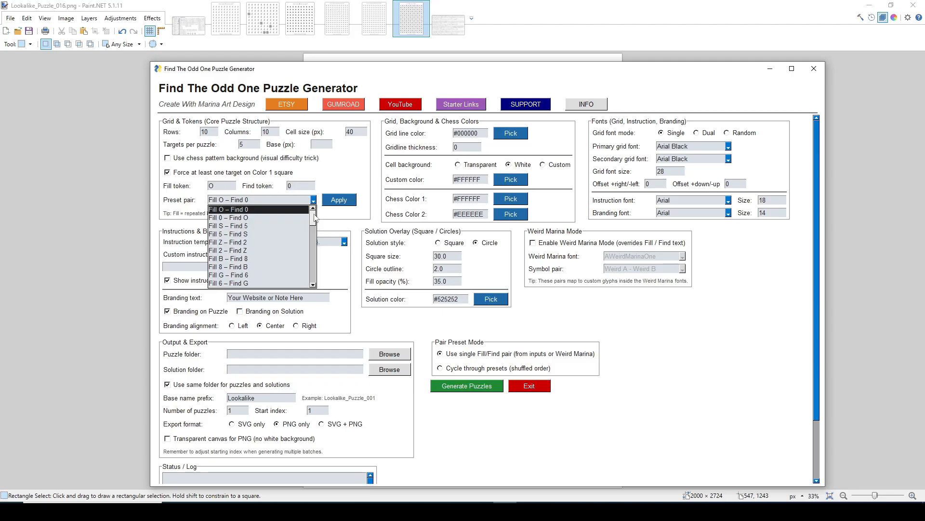
{"action": "left_click_drag", "start_coordinate": [314, 218], "coordinate": [313, 259]}
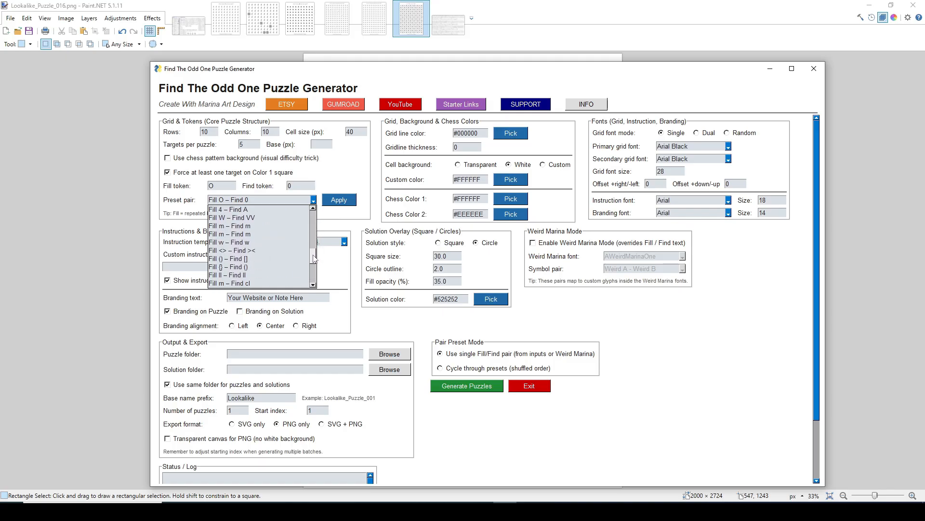
{"action": "left_click", "coordinate": [248, 226]}
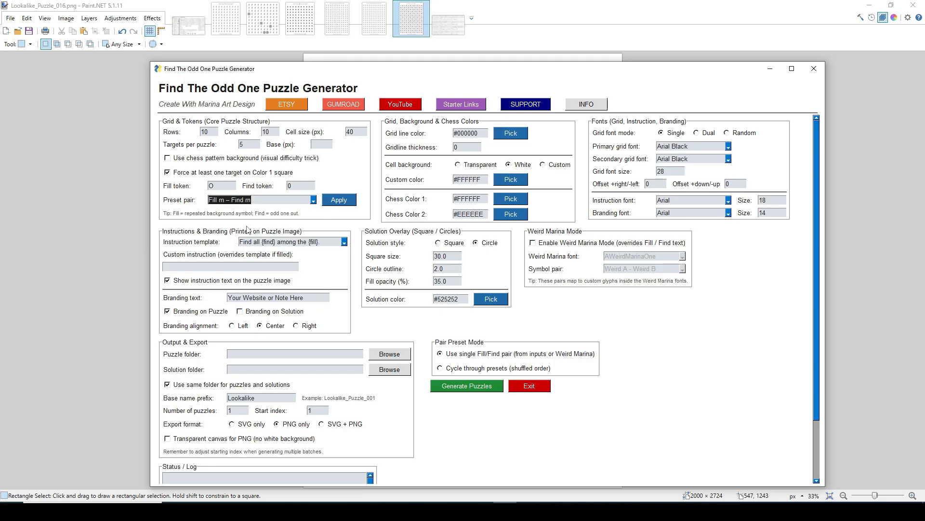
{"action": "left_click", "coordinate": [329, 203]}
{"action": "left_click_drag", "start_coordinate": [308, 187], "coordinate": [285, 189]}
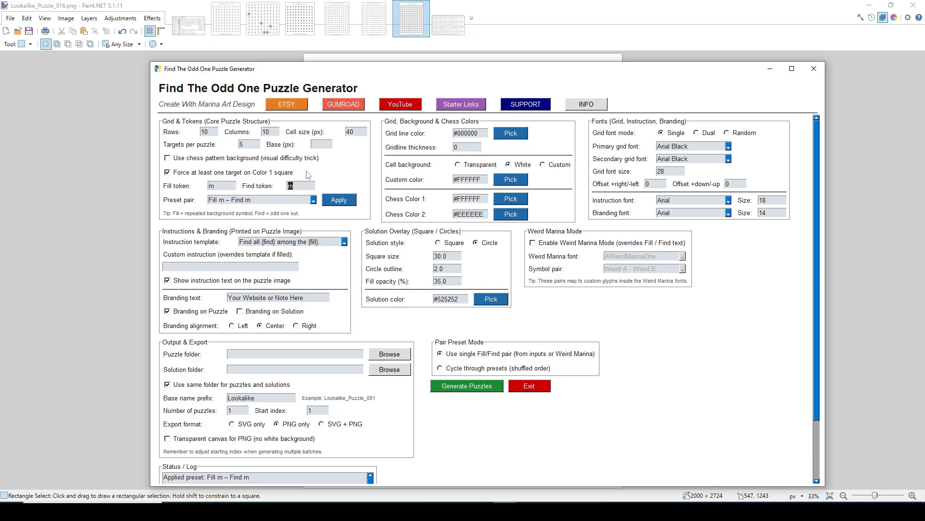
Apply the preset pair Fill vv – Find w to the fill and find tokens
{"action": "left_click_drag", "start_coordinate": [358, 69], "coordinate": [351, 169]}
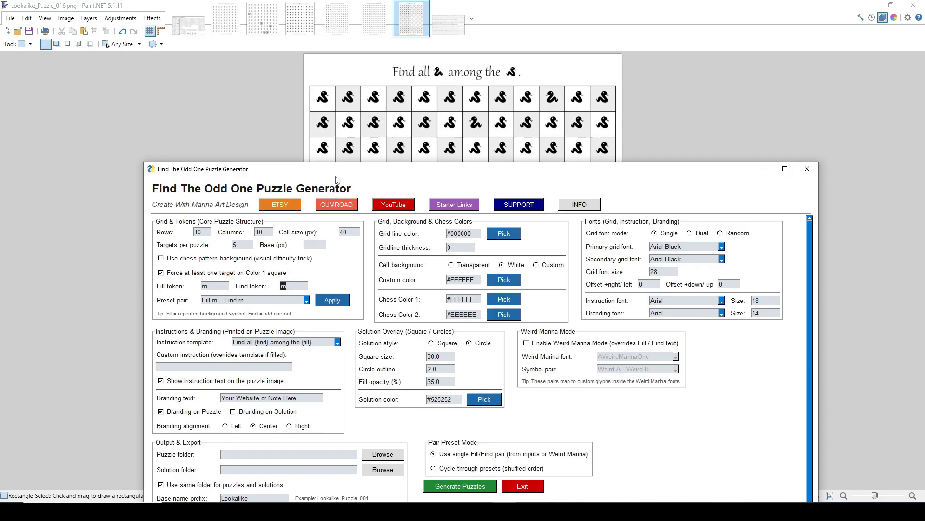
{"action": "left_click_drag", "start_coordinate": [336, 174], "coordinate": [344, 107]}
{"action": "left_click", "coordinate": [315, 232]}
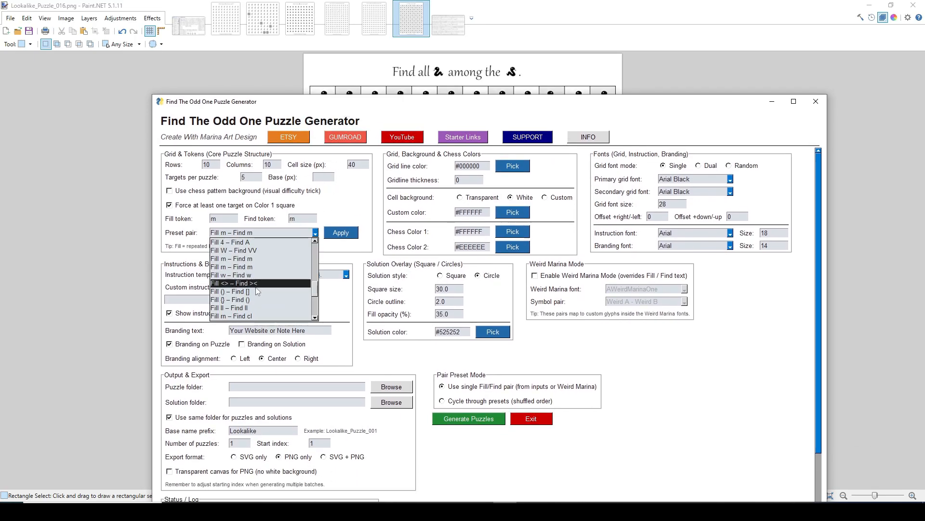
{"action": "left_click", "coordinate": [231, 275]}
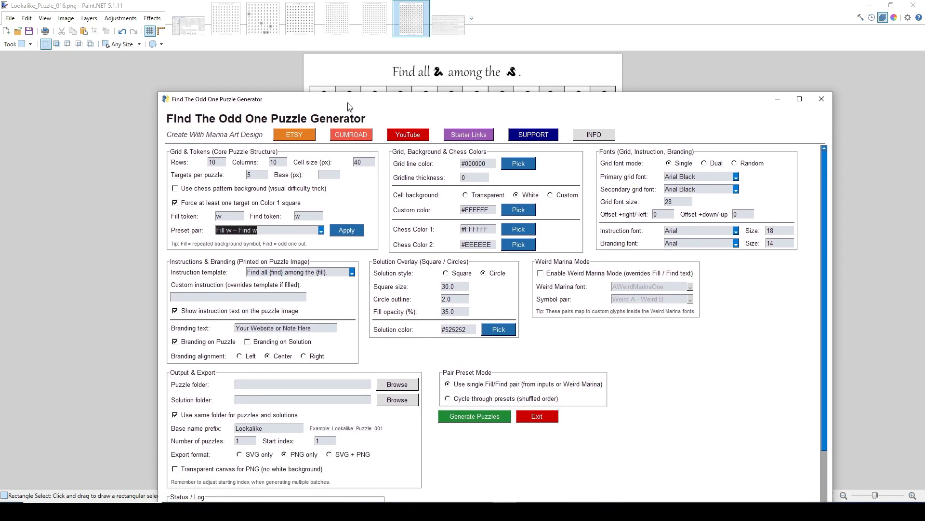
{"action": "left_click_drag", "start_coordinate": [343, 109], "coordinate": [336, 57]}
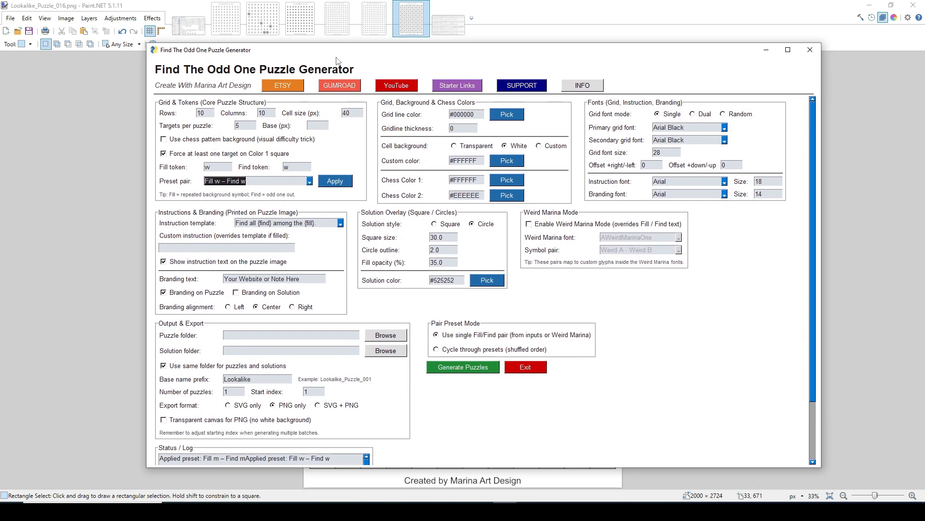
Look through the available preset pairs and close the list without picking another one
{"action": "left_click", "coordinate": [310, 183]}
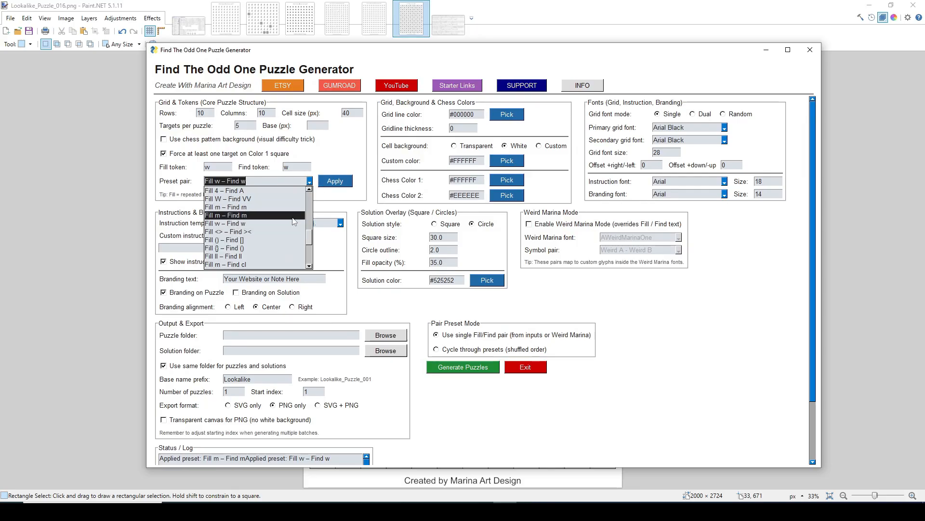
{"action": "left_click_drag", "start_coordinate": [310, 235], "coordinate": [314, 198]}
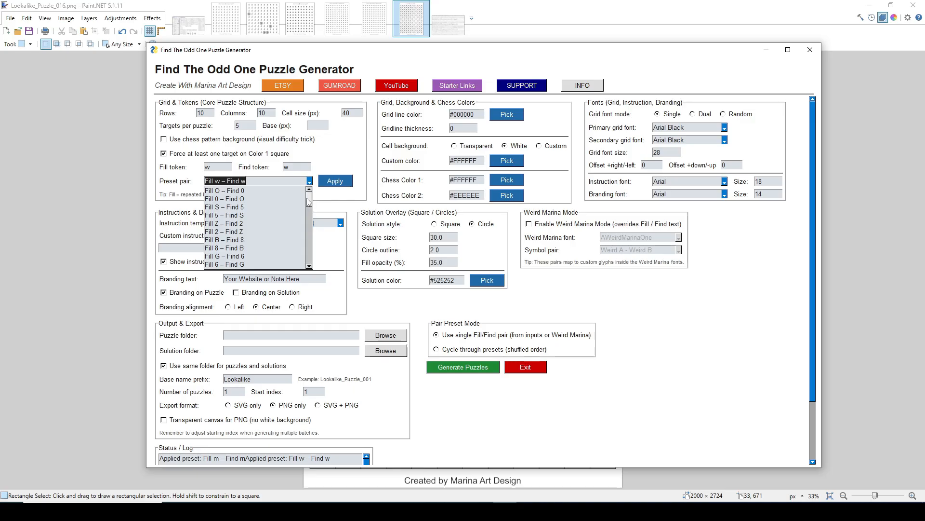
{"action": "scroll", "coordinate": [315, 212], "scroll_direction": "down", "scroll_amount": 3}
{"action": "mouse_move", "coordinate": [314, 210]}
{"action": "left_mouse_down"}
{"action": "mouse_move", "coordinate": [314, 250]}
{"action": "mouse_move", "coordinate": [314, 228]}
{"action": "left_mouse_up"}
{"action": "left_click", "coordinate": [324, 153]}
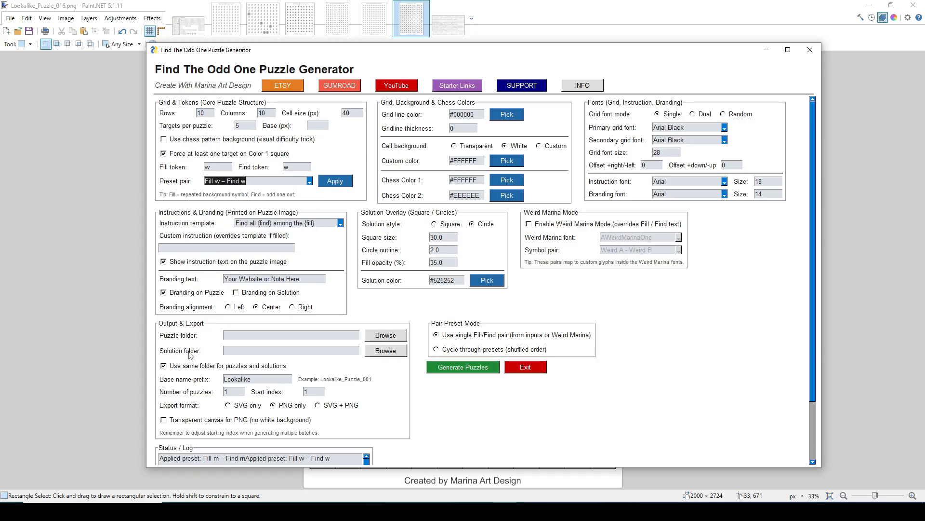
Enable branding on the solution, keep it enabled on the puzzle, and select most of the branding text
{"action": "left_click", "coordinate": [164, 293]}
{"action": "left_click", "coordinate": [236, 292]}
{"action": "left_click", "coordinate": [174, 299]}
{"action": "left_click_drag", "start_coordinate": [306, 279], "coordinate": [166, 266]}
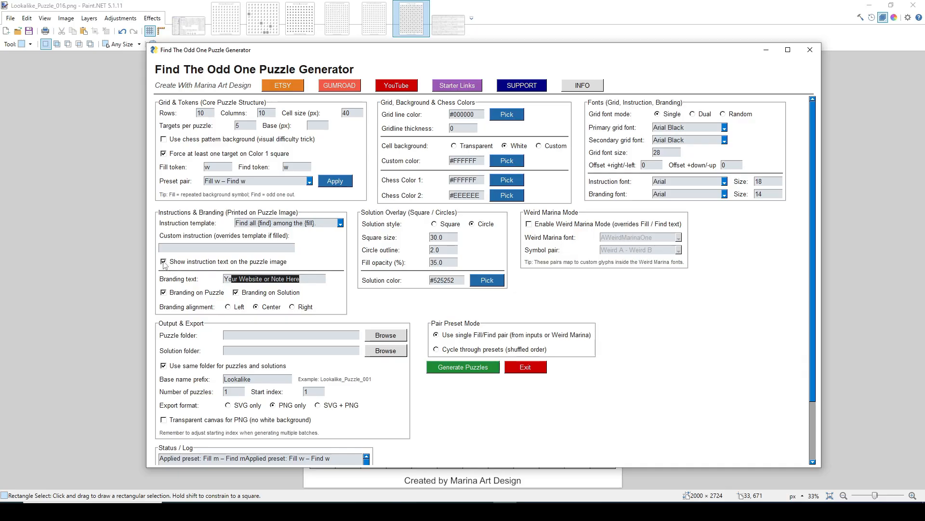
{"action": "left_click_drag", "start_coordinate": [255, 52], "coordinate": [252, 117]}
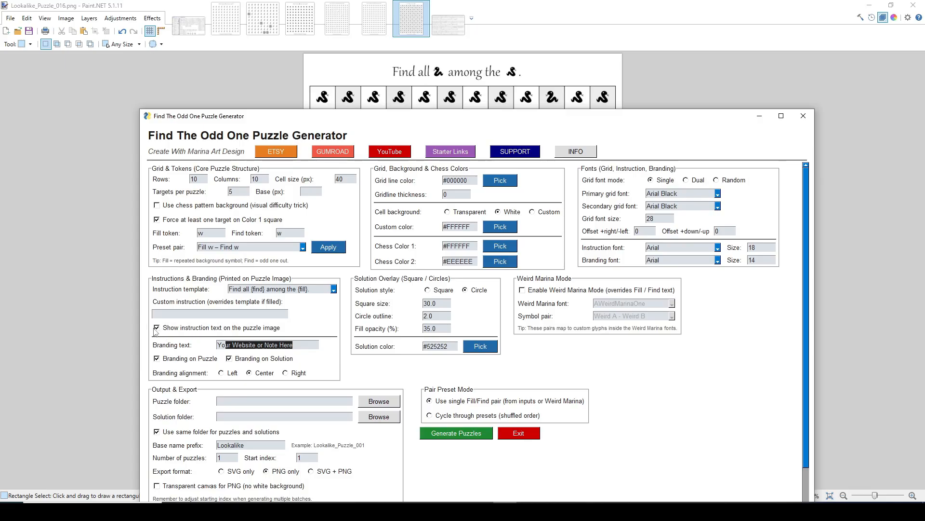
{"action": "left_click_drag", "start_coordinate": [384, 120], "coordinate": [378, 69]}
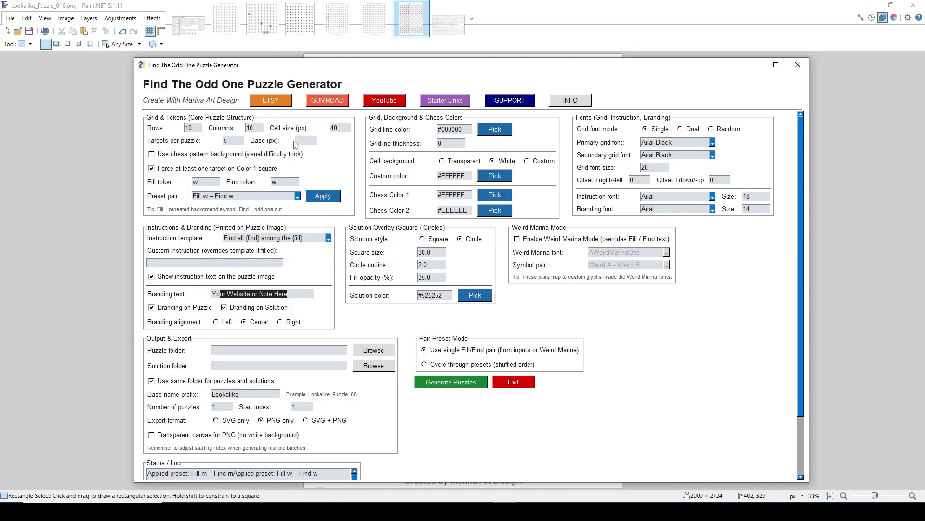
{"action": "left_click_drag", "start_coordinate": [322, 67], "coordinate": [313, 162]}
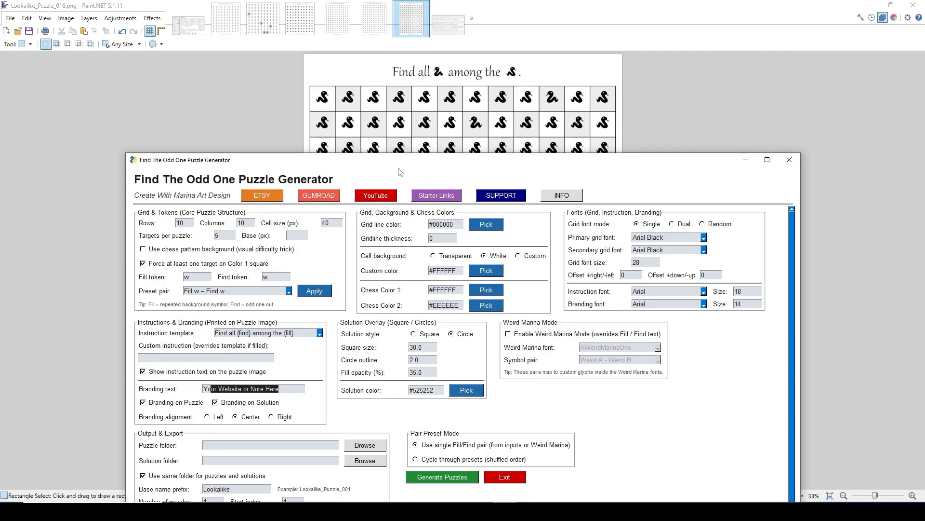
{"action": "left_click_drag", "start_coordinate": [398, 167], "coordinate": [409, 67]}
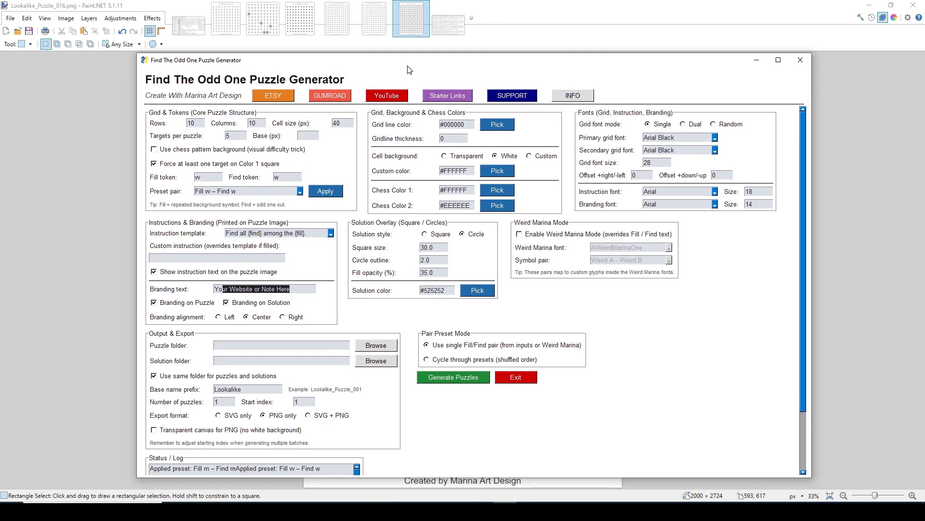
Review the available instruction templates without changing the chosen one
{"action": "left_click", "coordinate": [330, 233]}
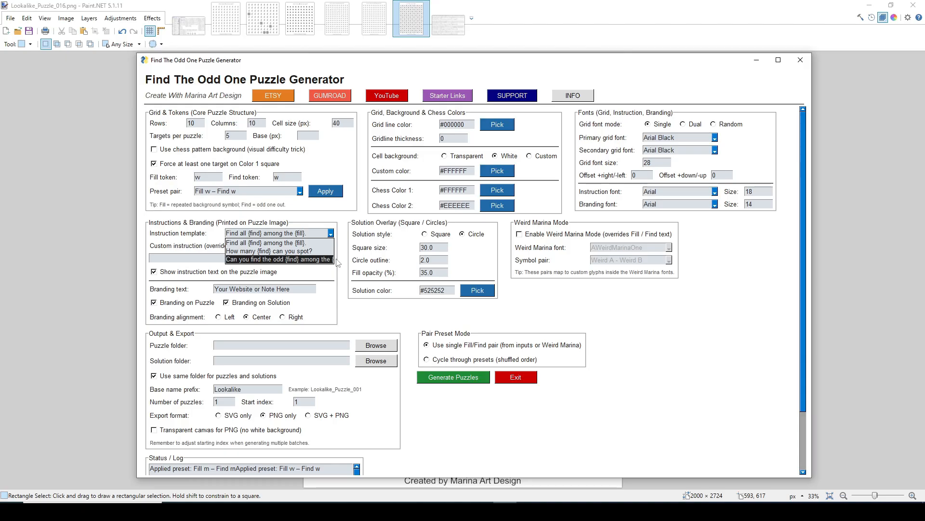
{"action": "left_click", "coordinate": [331, 234]}
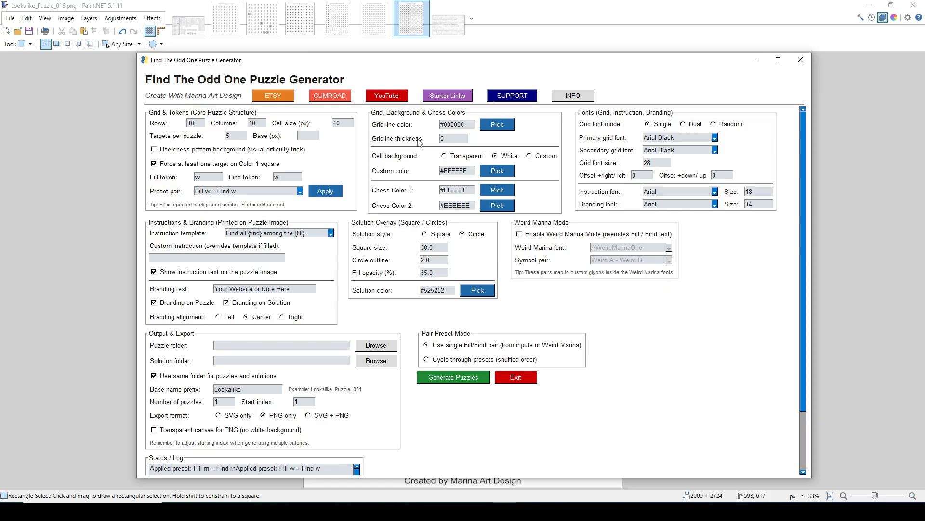
{"action": "left_click_drag", "start_coordinate": [445, 64], "coordinate": [432, 126]}
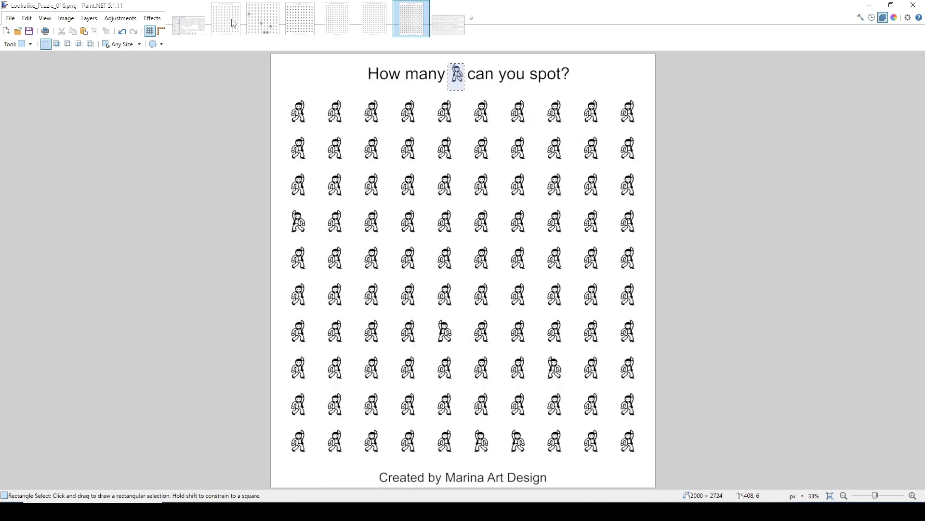
Switch from Lookalike_Puzzle_008.png to the puzzle generator and inspect the gridline thickness setting without changing it
{"action": "left_click", "coordinate": [231, 18]}
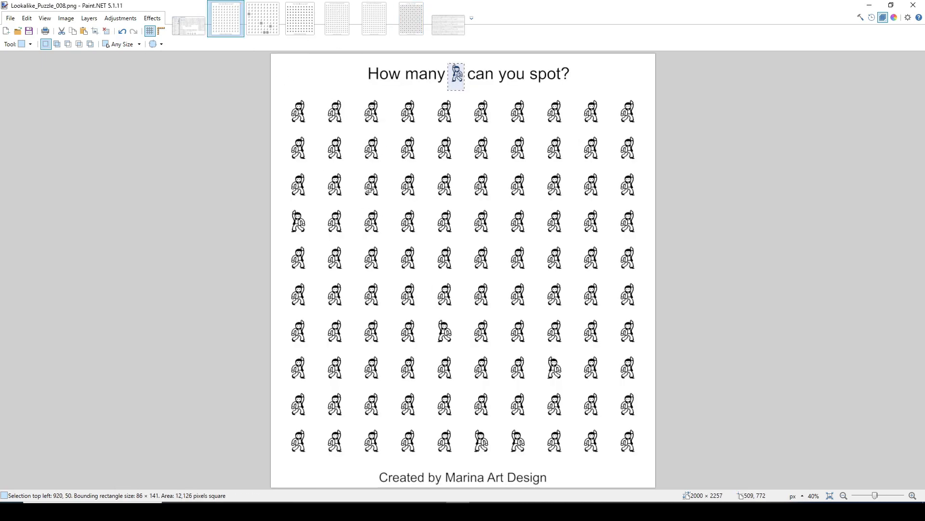
{"action": "left_click", "coordinate": [504, 511]}
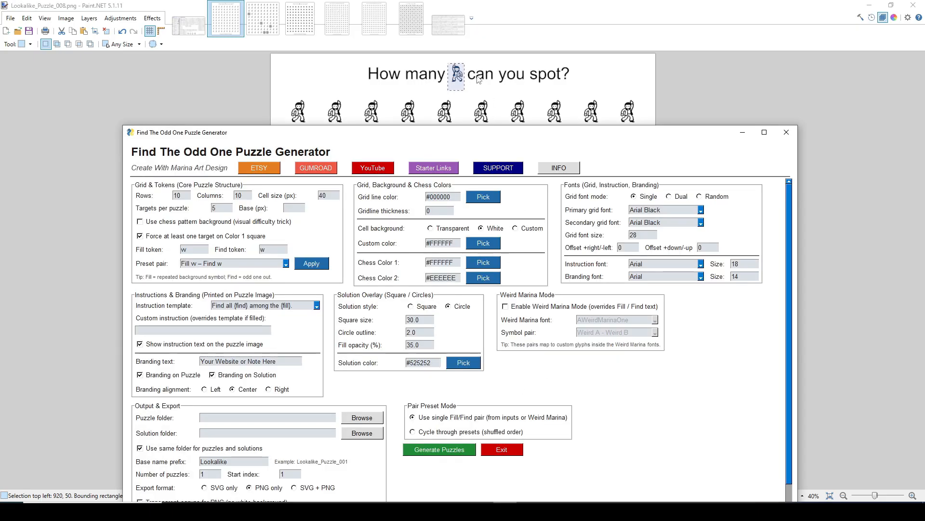
{"action": "left_click_drag", "start_coordinate": [478, 138], "coordinate": [472, 53]}
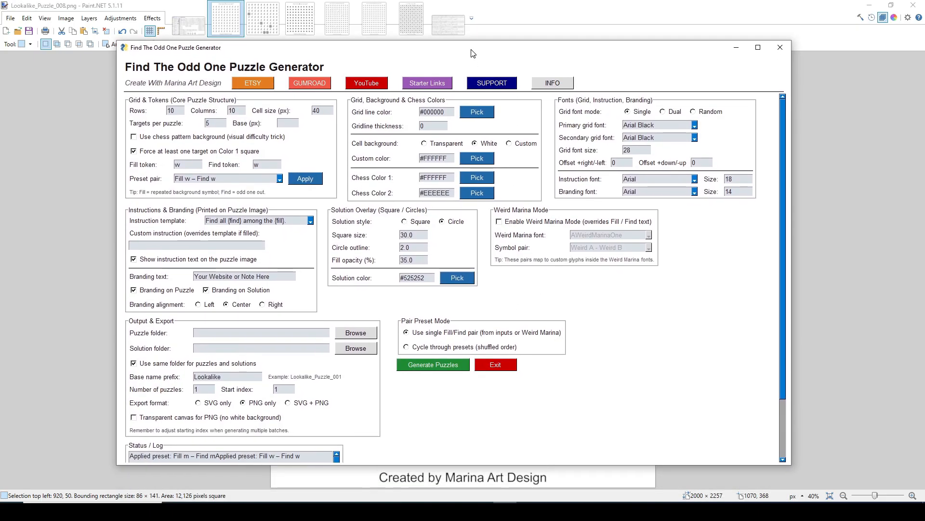
{"action": "double_click", "coordinate": [422, 126]}
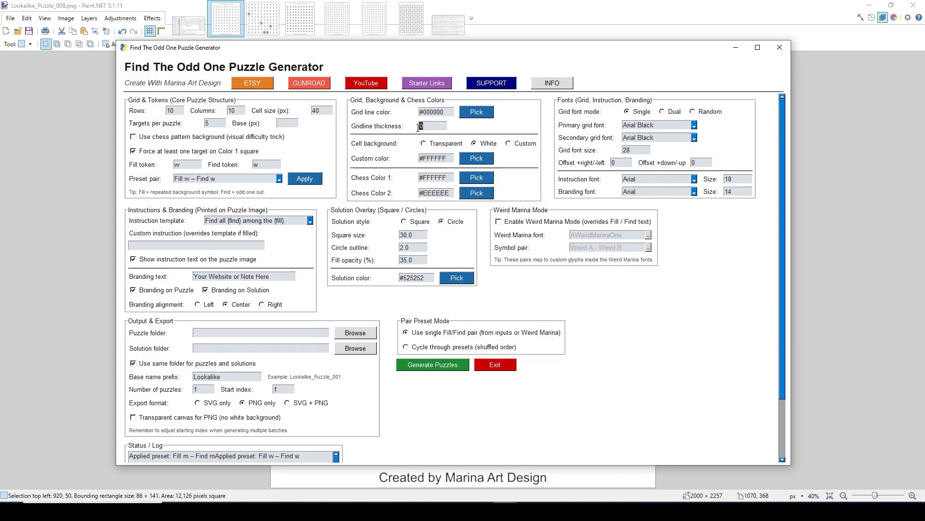
{"action": "left_click", "coordinate": [446, 128]}
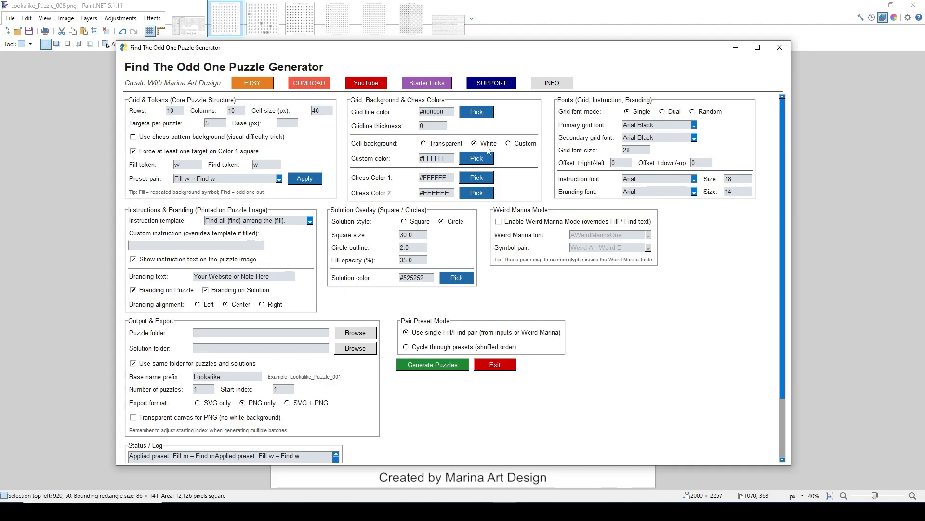
View the gridded chess-pattern example Lookalike_Puzzle_016.png in Paint.NET, and return to the puzzle generator
{"action": "mouse_move", "coordinate": [492, 53]}
{"action": "left_mouse_down"}
{"action": "mouse_move", "coordinate": [477, 158]}
{"action": "mouse_move", "coordinate": [476, 53]}
{"action": "left_mouse_up"}
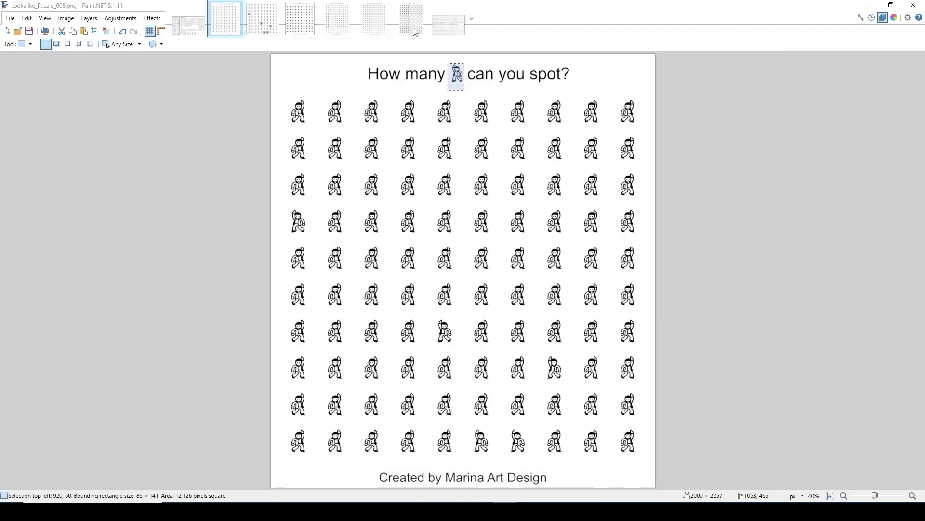
{"action": "left_click", "coordinate": [411, 18]}
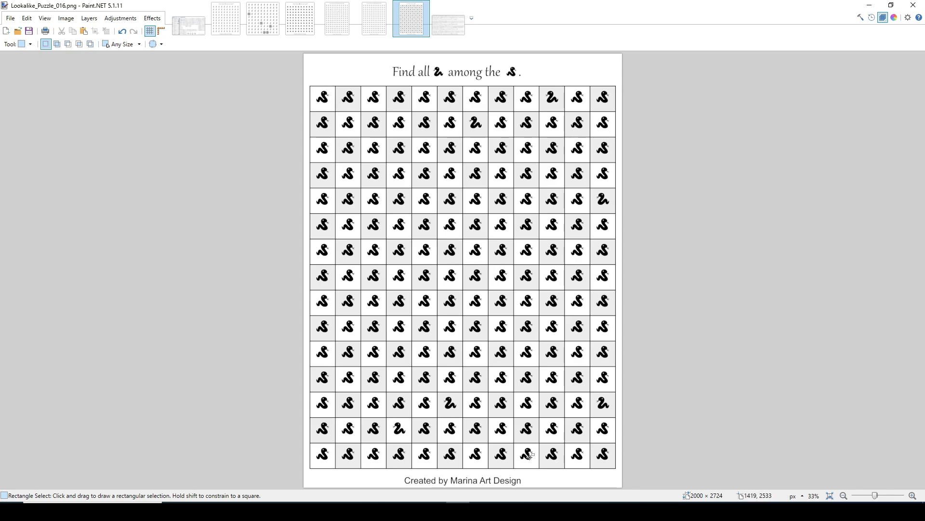
{"action": "key", "text": "alt+Tab"}
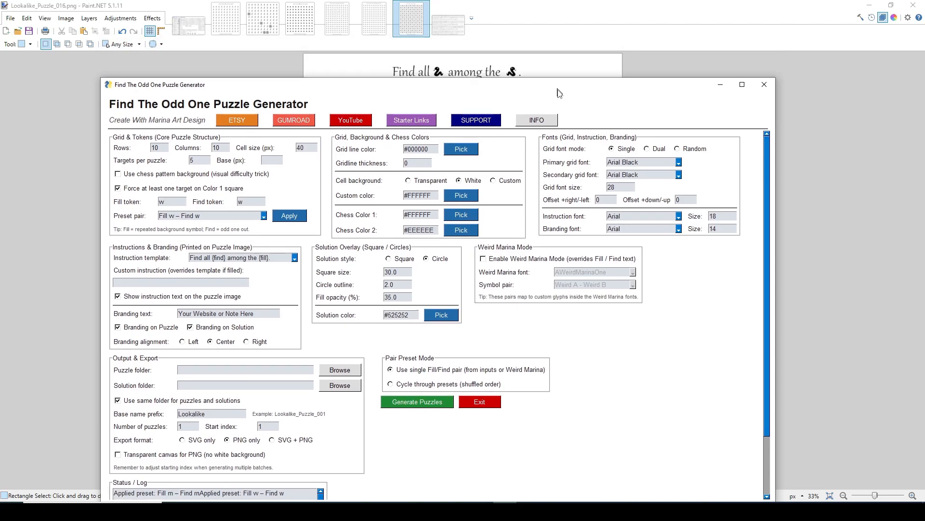
{"action": "left_click_drag", "start_coordinate": [558, 92], "coordinate": [564, 60]}
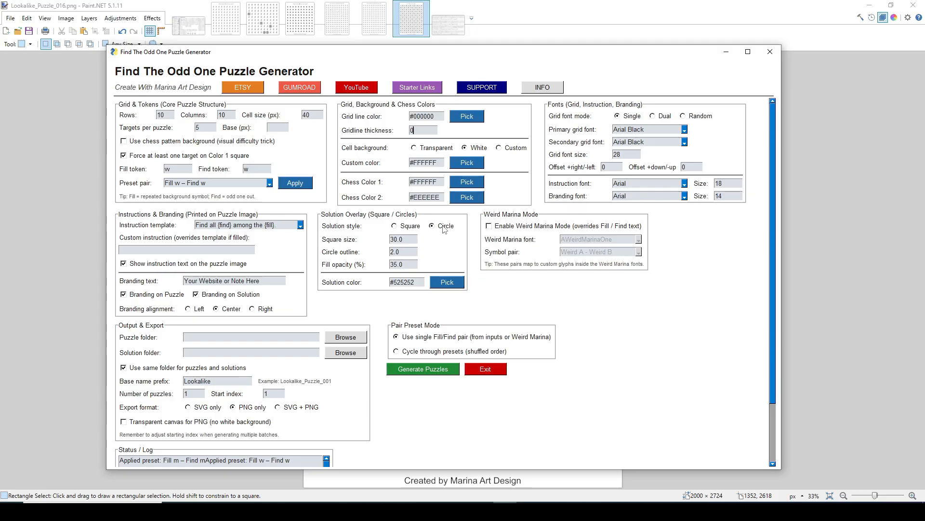
Examine the circled answers in Lookalike_Solution_008.png in Paint.NET, and return to the generator's settings
{"action": "left_click", "coordinate": [277, 29]}
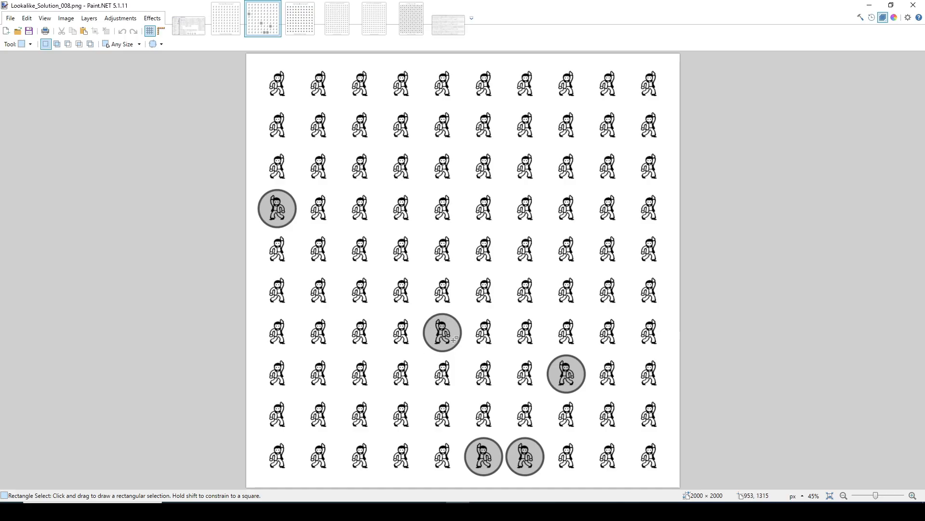
{"action": "left_click", "coordinate": [504, 511]}
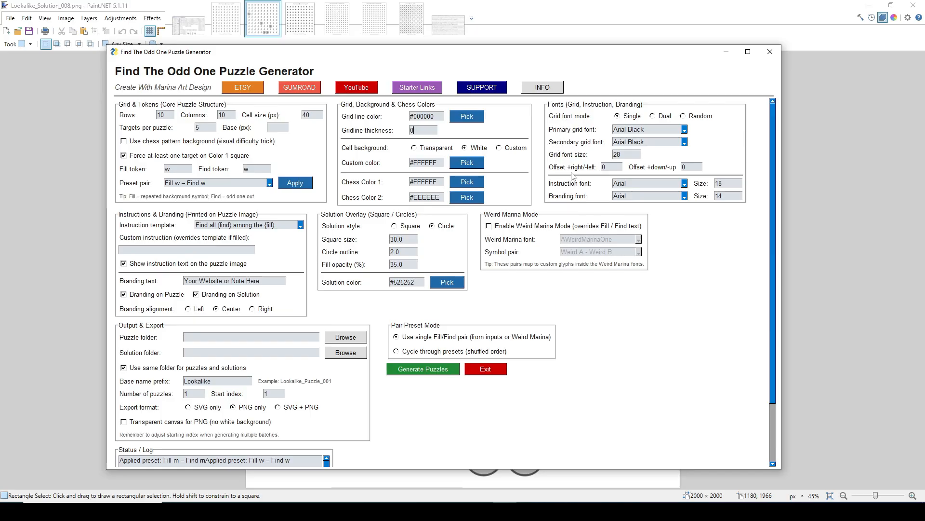
{"action": "mouse_move", "coordinate": [583, 59]}
{"action": "left_mouse_down"}
{"action": "mouse_move", "coordinate": [579, 103]}
{"action": "mouse_move", "coordinate": [556, 86]}
{"action": "left_mouse_up"}
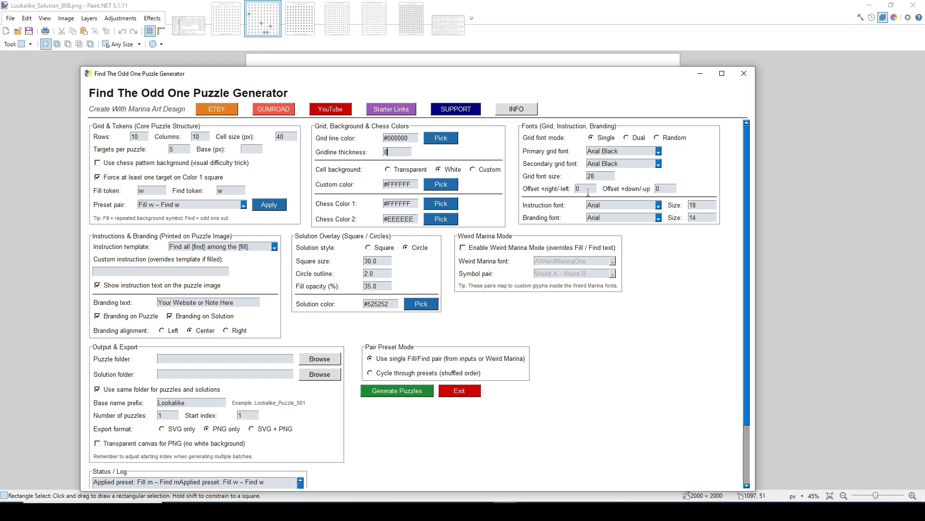
Examine the grid font's vertical offset setting without changing its value
{"action": "key", "text": "Tab"}
{"action": "left_click_drag", "start_coordinate": [551, 79], "coordinate": [559, 52]}
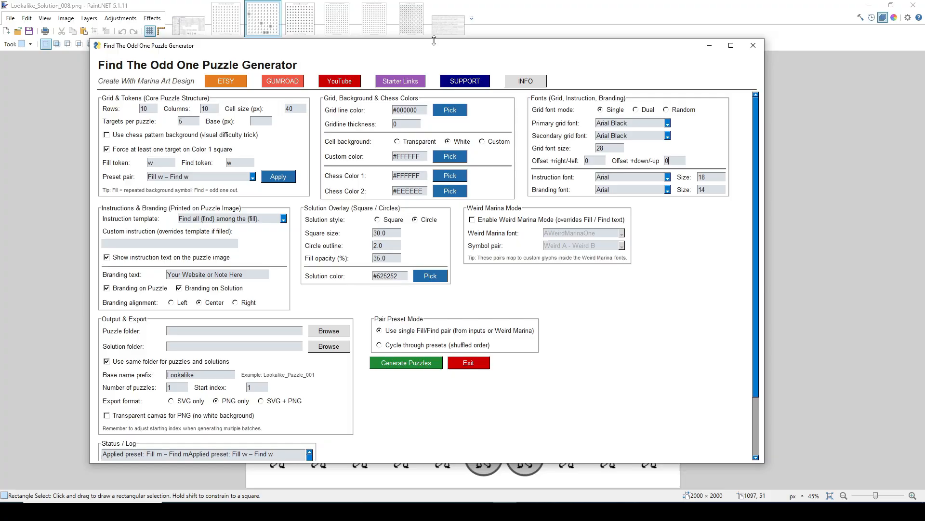
{"action": "mouse_move", "coordinate": [433, 49]}
{"action": "left_mouse_down"}
{"action": "mouse_move", "coordinate": [433, 143]}
{"action": "mouse_move", "coordinate": [369, 169]}
{"action": "mouse_move", "coordinate": [466, 47]}
{"action": "left_mouse_up"}
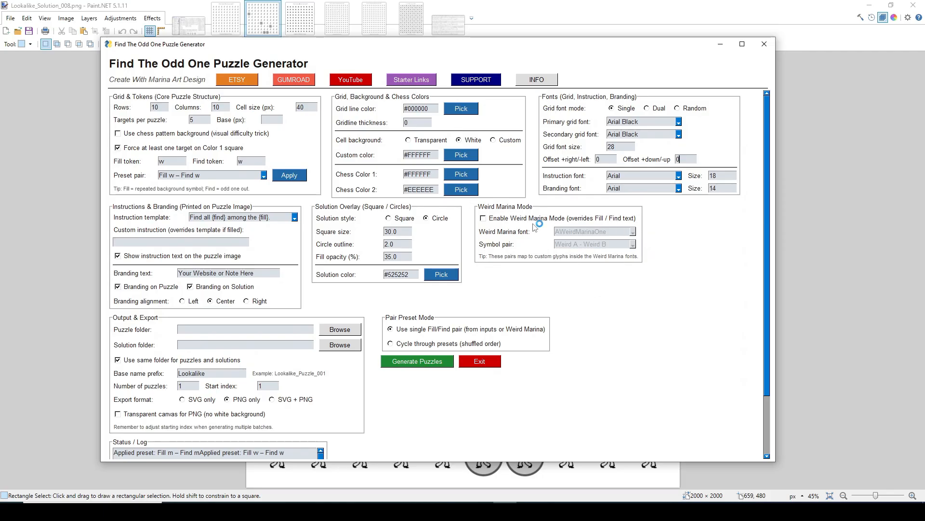
Enable Weird Marina Mode and review the available Weird Marina fonts, keeping AWeirdMarinaOne
{"action": "left_click", "coordinate": [483, 218]}
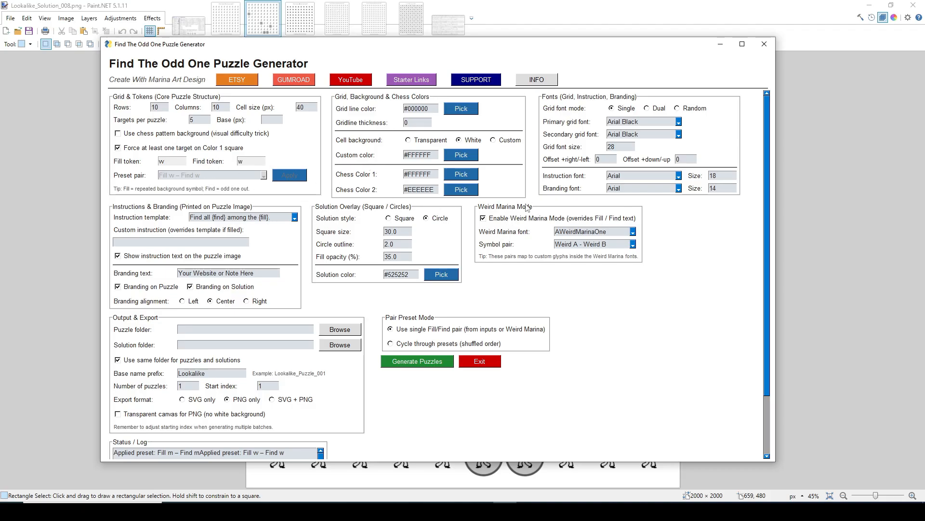
{"action": "left_click", "coordinate": [632, 232]}
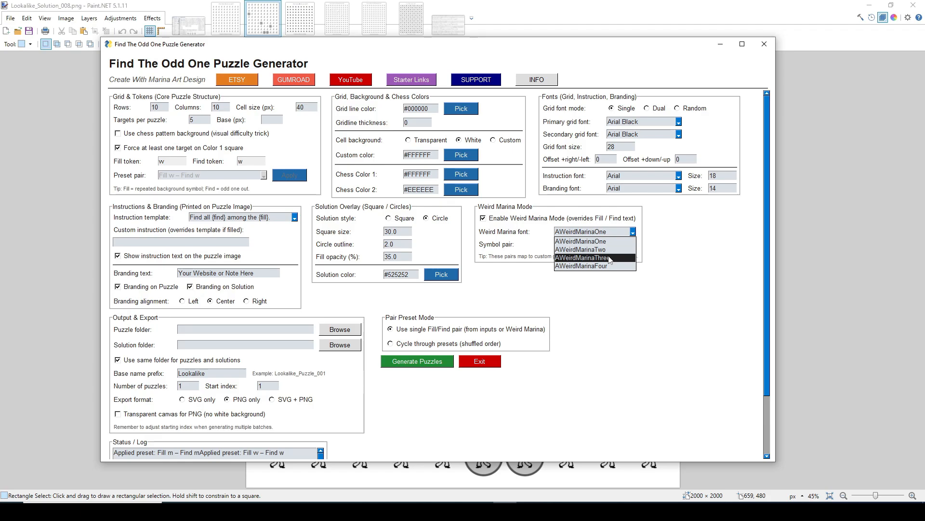
{"action": "left_click", "coordinate": [637, 220]}
Look through the available Weird Marina symbol pairs, keeping Weird A - Weird B
{"action": "left_click", "coordinate": [633, 245]}
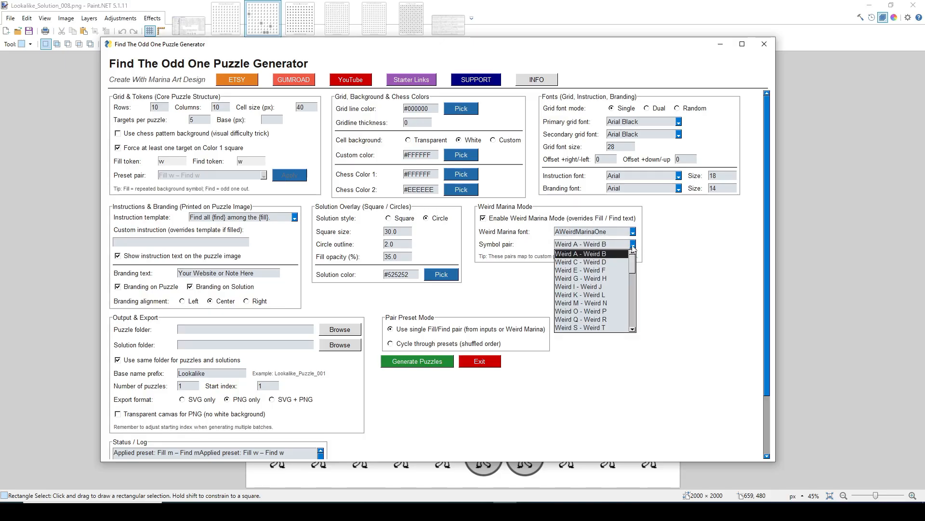
{"action": "mouse_move", "coordinate": [632, 263]}
{"action": "left_mouse_down"}
{"action": "mouse_move", "coordinate": [631, 318]}
{"action": "mouse_move", "coordinate": [631, 262]}
{"action": "left_mouse_up"}
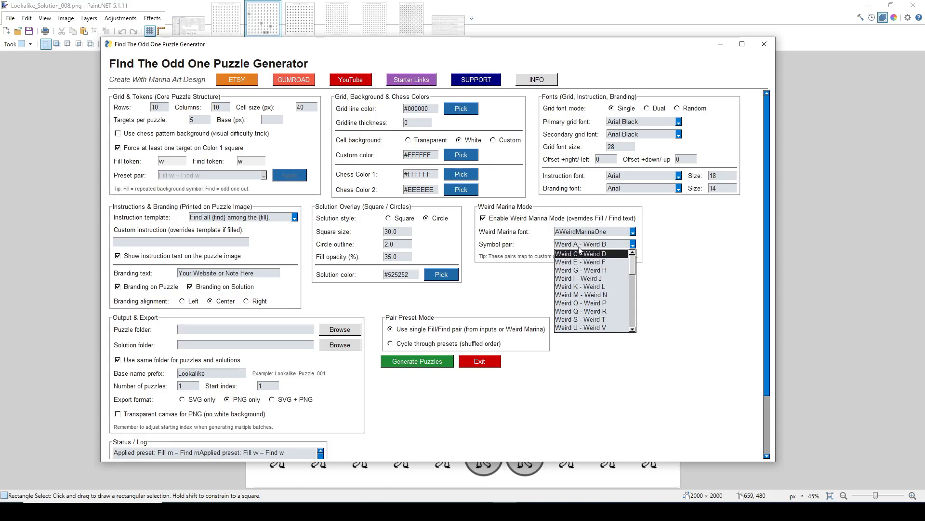
{"action": "left_click", "coordinate": [413, 343]}
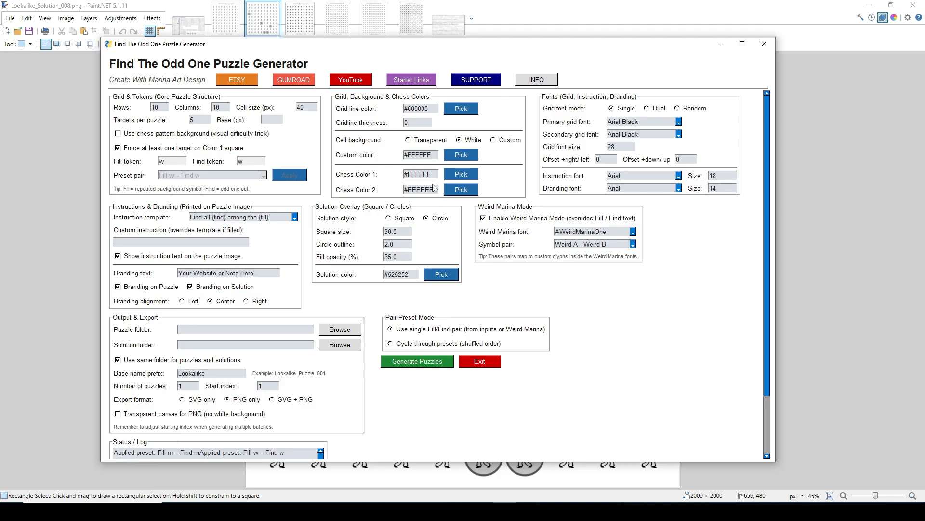
{"action": "mouse_move", "coordinate": [448, 44]}
{"action": "left_mouse_down"}
{"action": "mouse_move", "coordinate": [442, 187]}
{"action": "mouse_move", "coordinate": [444, 57]}
{"action": "left_mouse_up"}
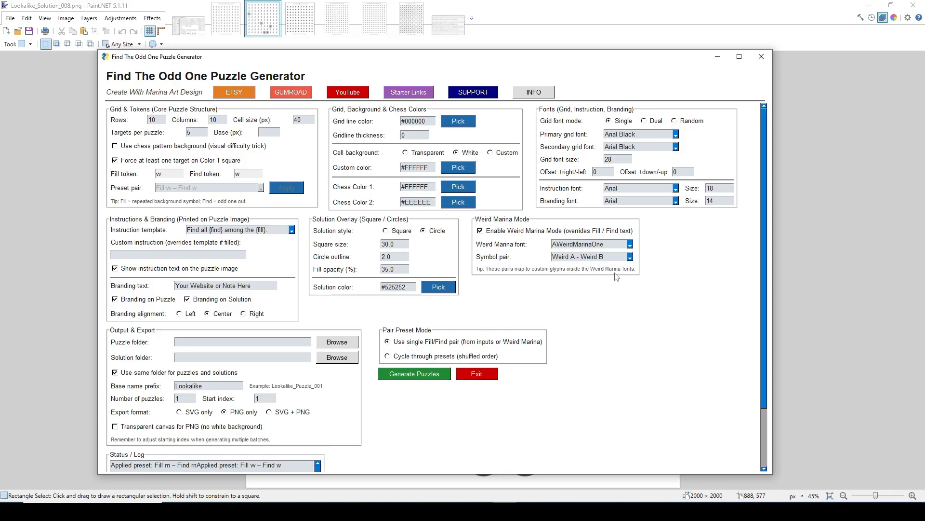
{"action": "left_click", "coordinate": [630, 258]}
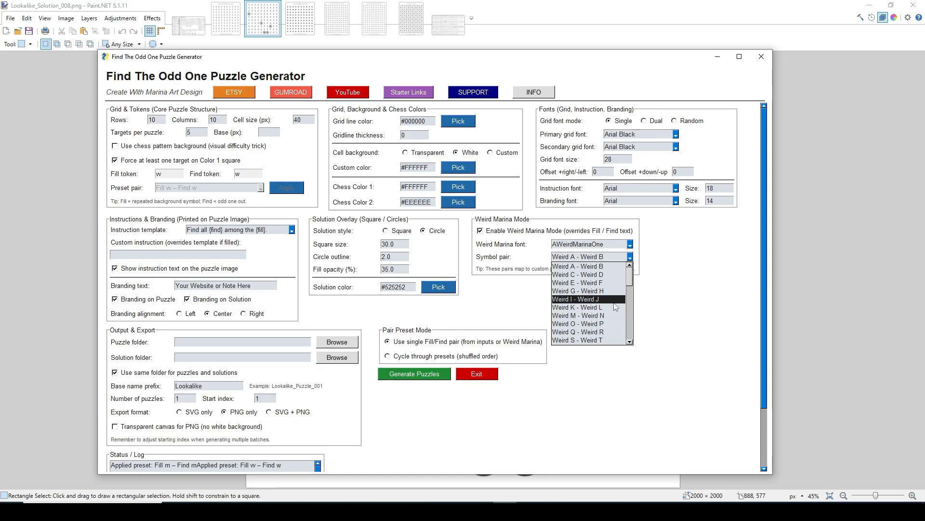
{"action": "mouse_move", "coordinate": [629, 280]}
{"action": "left_mouse_down"}
{"action": "mouse_move", "coordinate": [631, 323]}
{"action": "mouse_move", "coordinate": [630, 285]}
{"action": "left_mouse_up"}
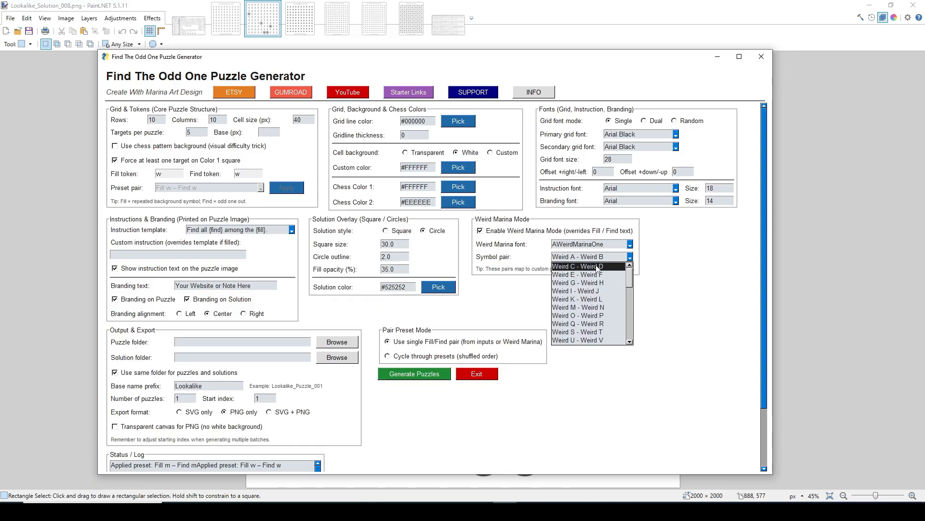
Switch to Find The Odd One Pairs.jpg in Paint.NET and view the start of its first glyph table at 100% zoom
{"action": "left_click", "coordinate": [450, 29]}
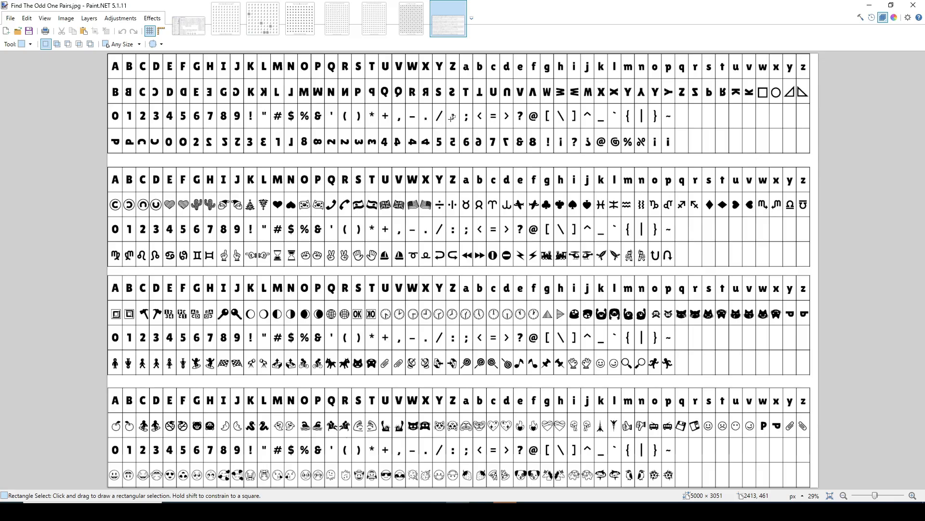
{"action": "left_click", "coordinate": [913, 496]}
{"action": "left_click", "coordinate": [912, 495]}
{"action": "left_click", "coordinate": [912, 495]}
{"action": "left_click", "coordinate": [913, 495]}
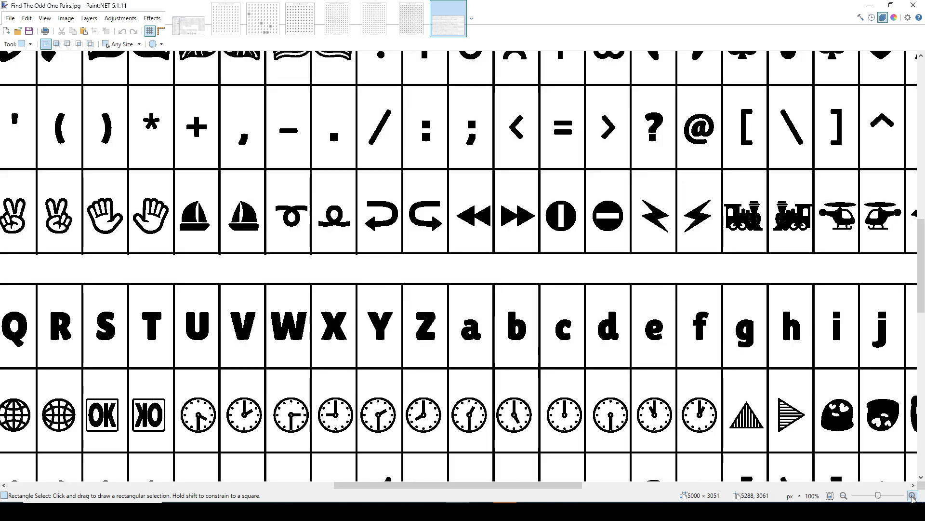
{"action": "scroll", "coordinate": [856, 454], "scroll_direction": "up", "scroll_amount": 10}
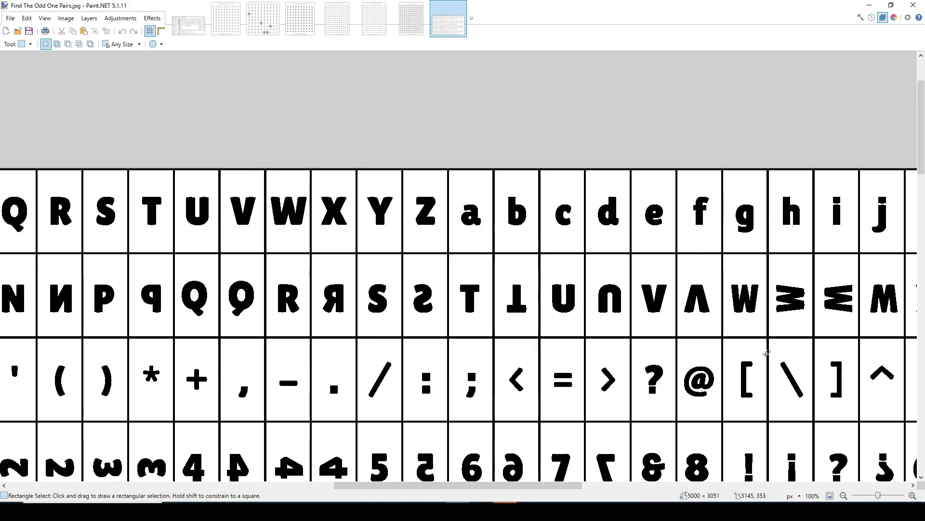
{"action": "left_click_drag", "start_coordinate": [563, 485], "coordinate": [338, 496]}
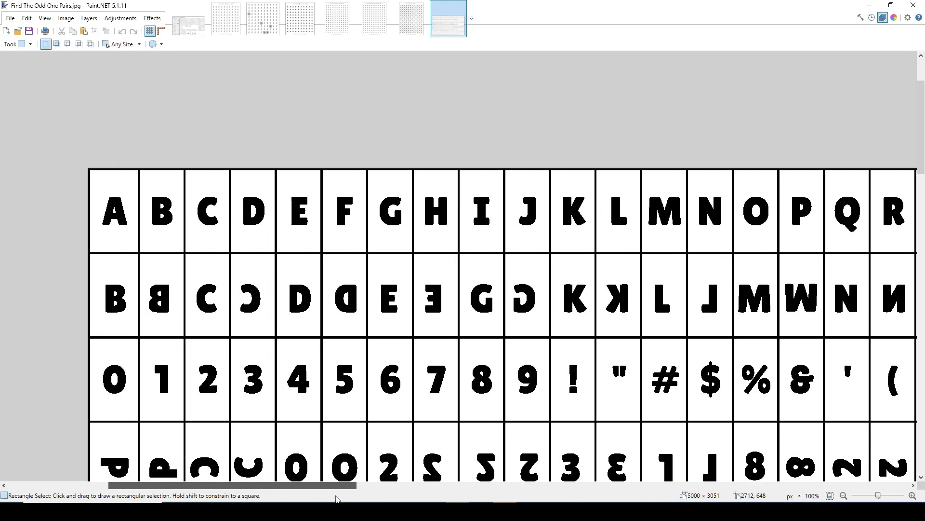
{"action": "scroll", "coordinate": [331, 312], "scroll_direction": "down", "scroll_amount": 3}
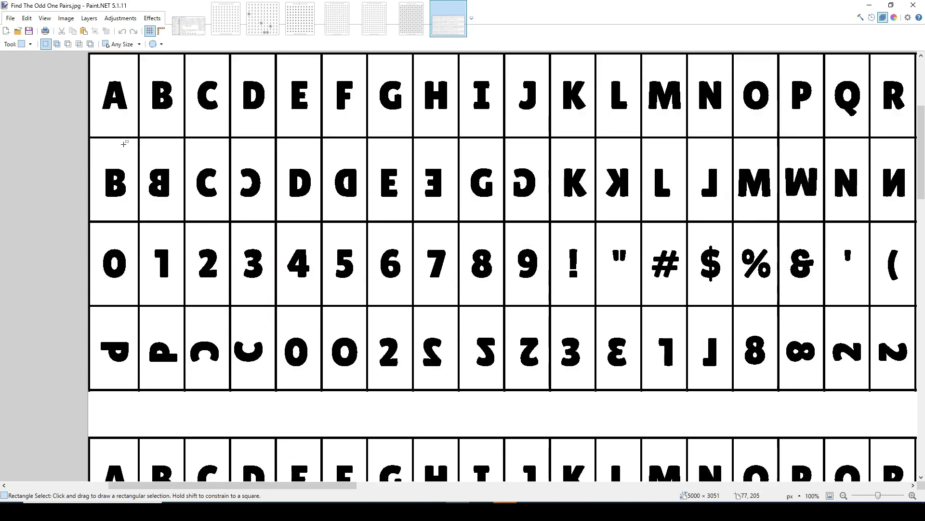
Mark the letters A and B in the first table, and their normal and mirrored B glyphs, with rectangular selections
{"action": "left_click_drag", "start_coordinate": [102, 73], "coordinate": [175, 123]}
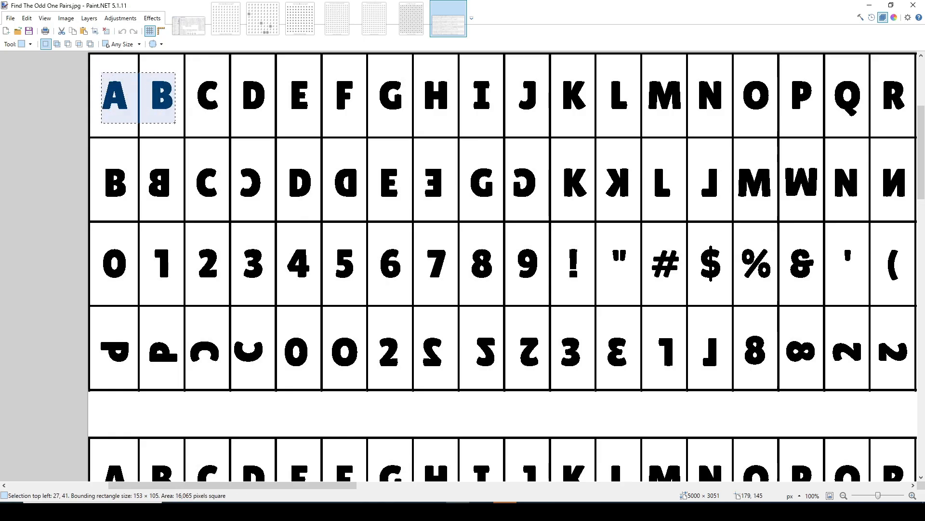
{"action": "left_click_drag", "start_coordinate": [99, 154], "coordinate": [176, 208]}
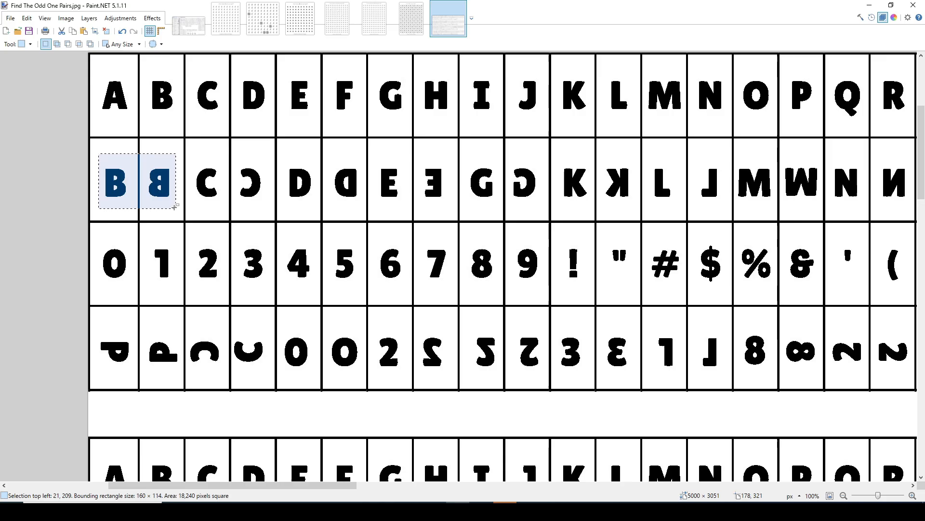
{"action": "left_click", "coordinate": [105, 165]}
{"action": "left_click_drag", "start_coordinate": [97, 164], "coordinate": [128, 214]}
{"action": "left_click_drag", "start_coordinate": [145, 160], "coordinate": [170, 209]}
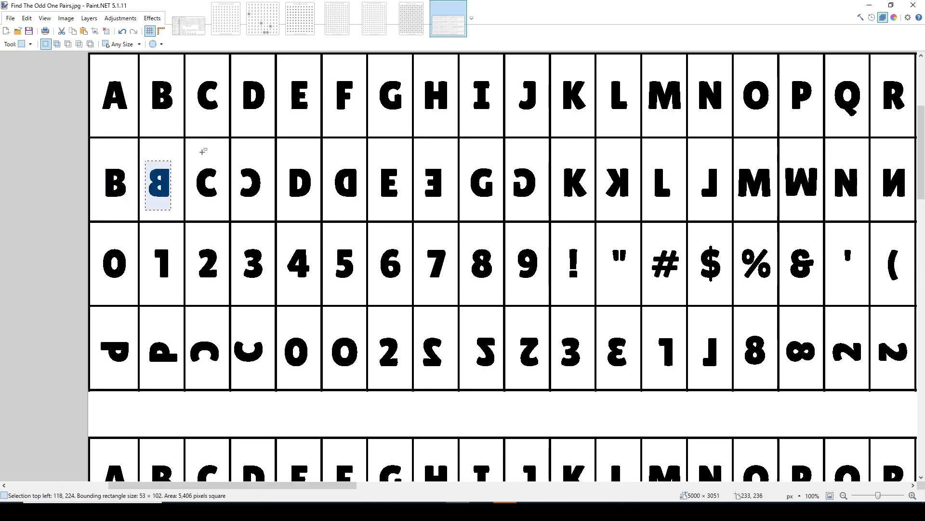
Mark the C–D, E–F and G–H letter pairs and their matching glyphs in the first table with rectangular selections
{"action": "left_click_drag", "start_coordinate": [197, 74], "coordinate": [266, 127]}
{"action": "left_click_drag", "start_coordinate": [201, 158], "coordinate": [265, 208]}
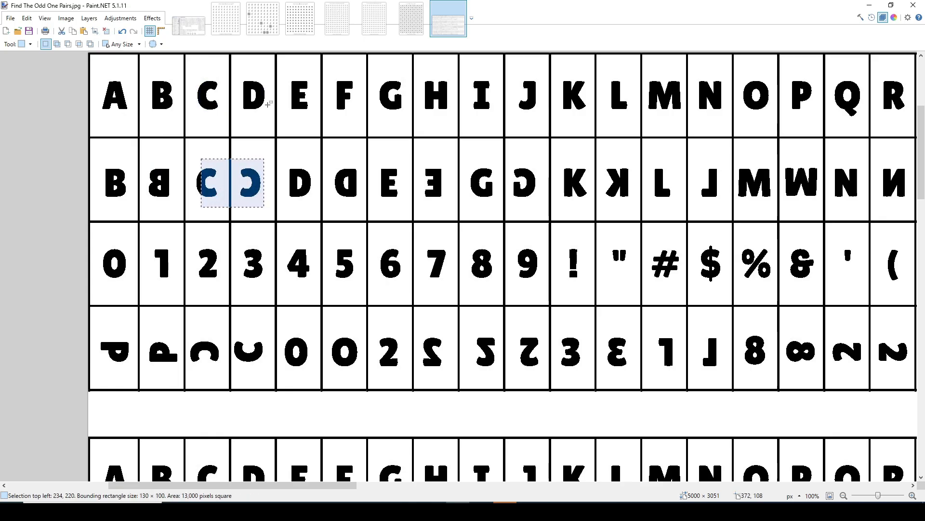
{"action": "left_click_drag", "start_coordinate": [282, 71], "coordinate": [360, 208]}
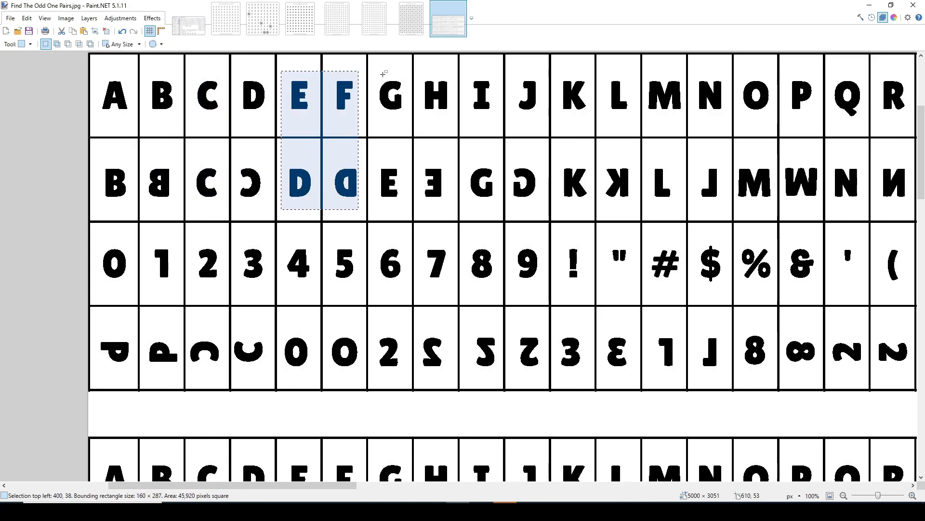
{"action": "left_click_drag", "start_coordinate": [377, 72], "coordinate": [452, 208]}
Mark the A–B pair and its glyphs in the second table, and view the symbol pairs in the third table
{"action": "scroll", "coordinate": [177, 219], "scroll_direction": "down", "scroll_amount": 5}
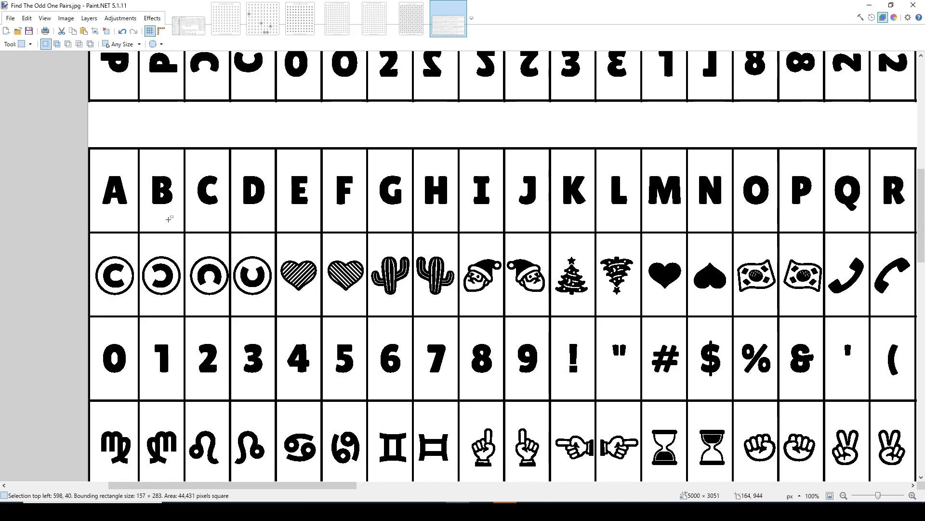
{"action": "left_click_drag", "start_coordinate": [98, 169], "coordinate": [181, 311]}
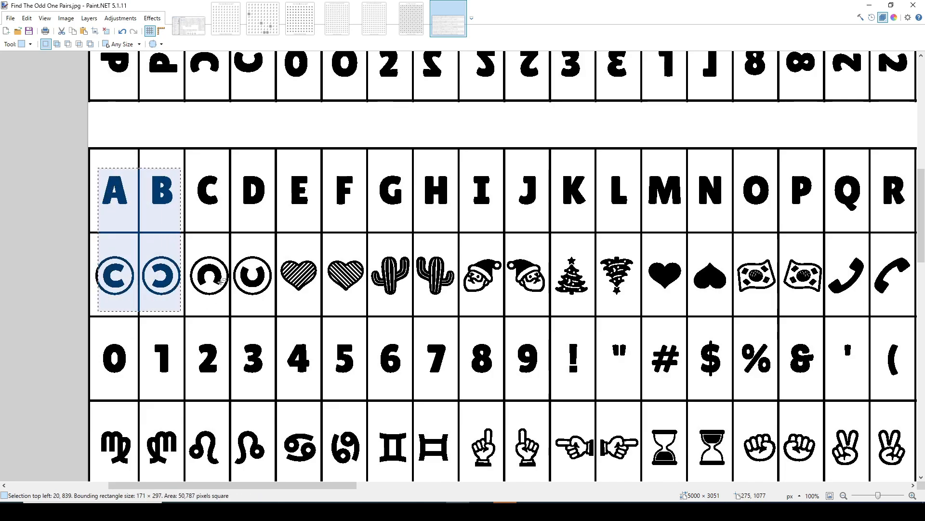
{"action": "scroll", "coordinate": [221, 282], "scroll_direction": "down", "scroll_amount": 2}
{"action": "scroll", "coordinate": [221, 282], "scroll_direction": "down", "scroll_amount": 6}
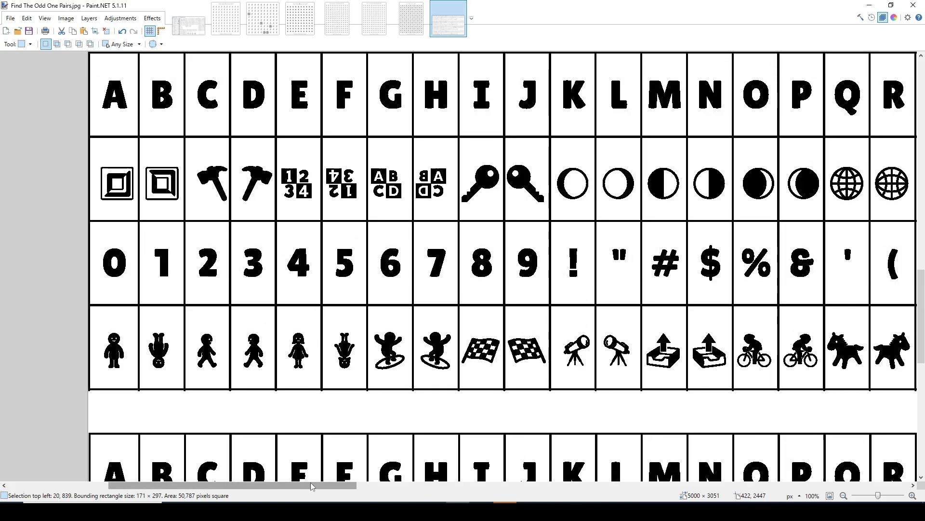
Examine the remaining symbol pairs in the third and fourth glyph tables at 40% zoom, back up to the second table
{"action": "left_click_drag", "start_coordinate": [298, 487], "coordinate": [487, 494]}
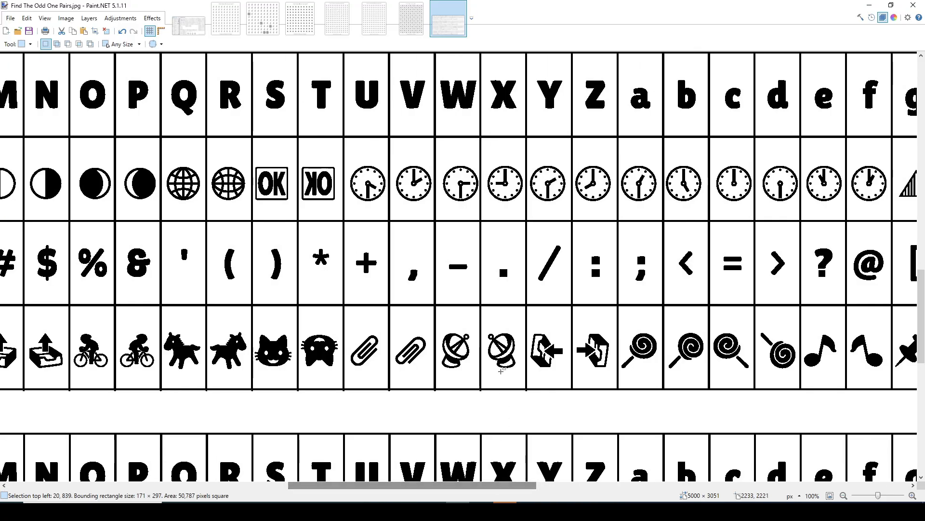
{"action": "scroll", "coordinate": [502, 371], "scroll_direction": "down", "scroll_amount": 4, "text": "ctrl"}
{"action": "scroll", "coordinate": [502, 371], "scroll_direction": "down", "scroll_amount": 3, "text": "ctrl"}
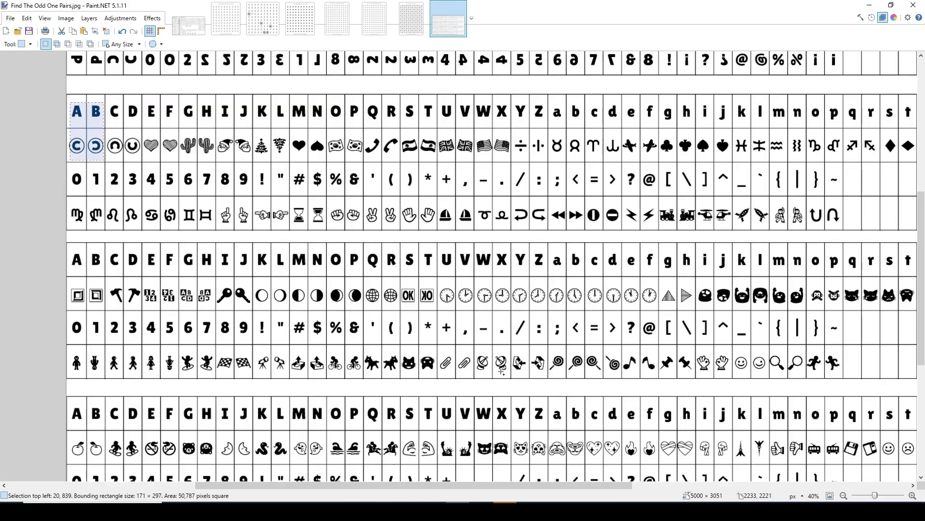
{"action": "scroll", "coordinate": [502, 370], "scroll_direction": "down", "scroll_amount": 3}
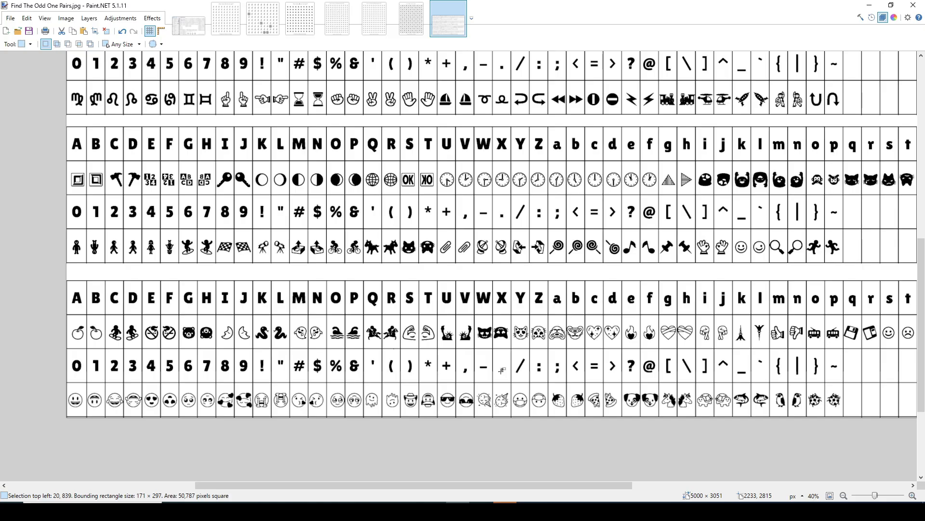
{"action": "scroll", "coordinate": [501, 370], "scroll_direction": "up", "scroll_amount": 1}
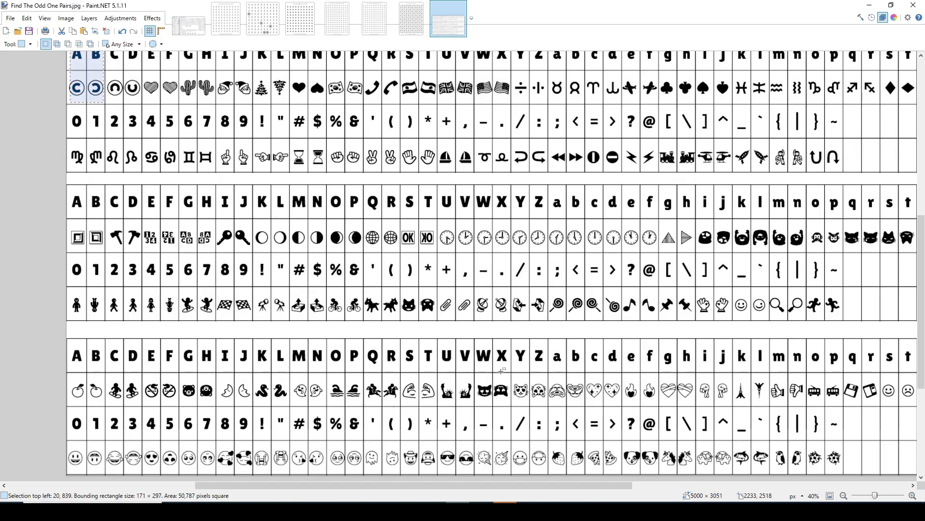
{"action": "scroll", "coordinate": [392, 342], "scroll_direction": "up", "scroll_amount": 1}
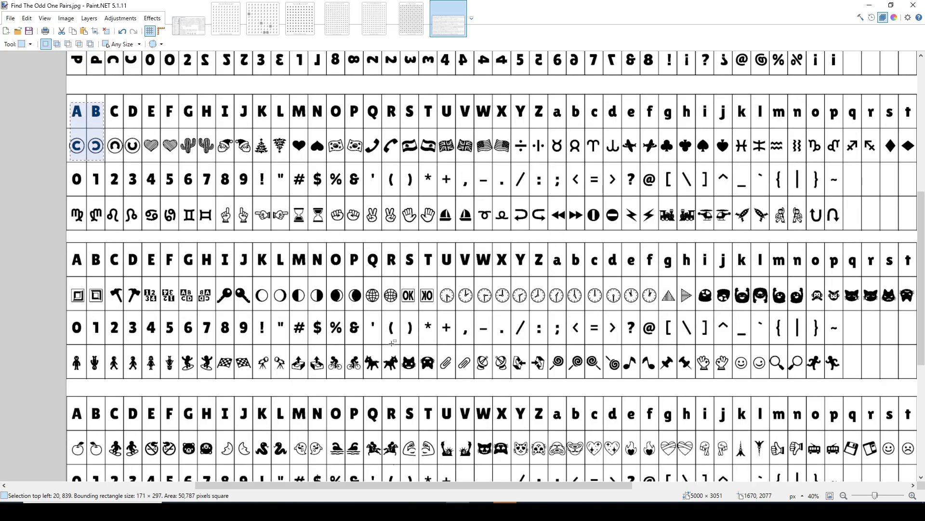
{"action": "scroll", "coordinate": [392, 342], "scroll_direction": "up", "scroll_amount": 2}
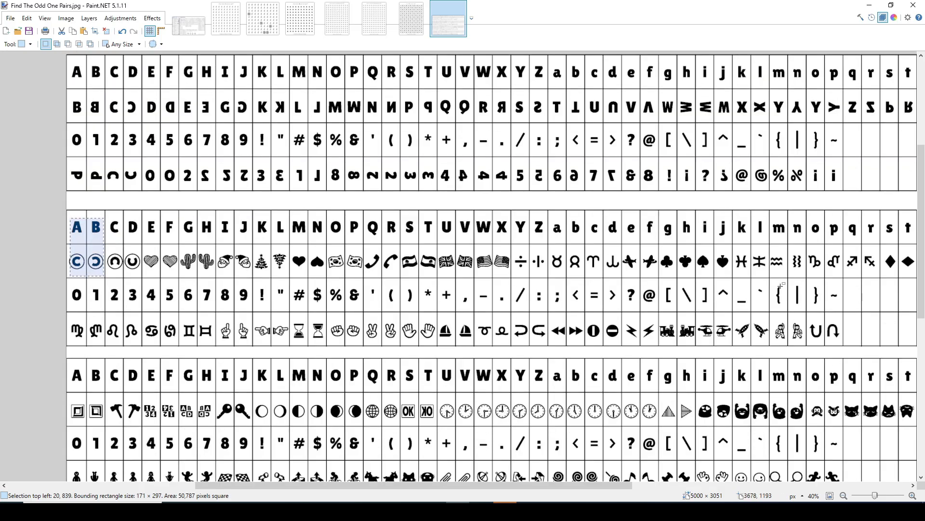
Mark the { and | pair and its matching dancing-figure glyphs in the second table with a rectangular selection
{"action": "left_click_drag", "start_coordinate": [771, 278], "coordinate": [807, 346]}
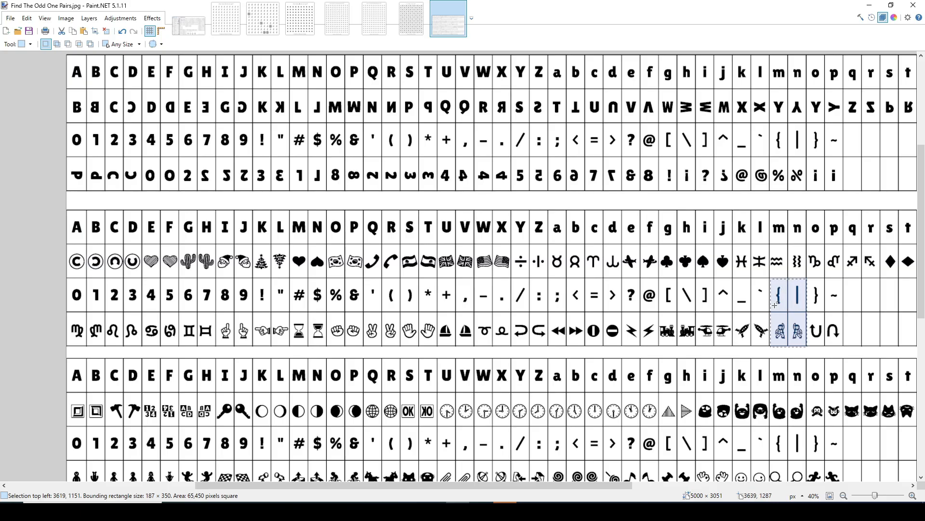
{"action": "left_click", "coordinate": [506, 511]}
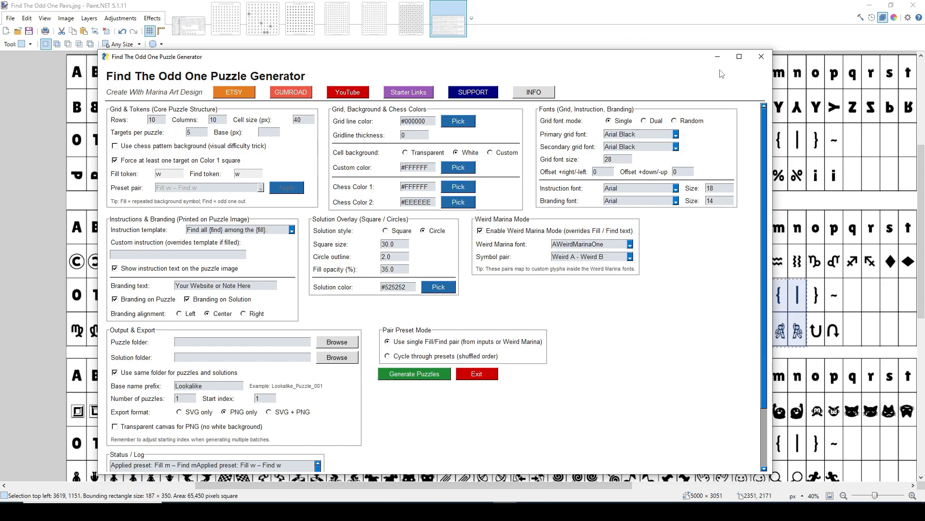
{"action": "left_click", "coordinate": [764, 54]}
{"action": "scroll", "coordinate": [771, 313], "scroll_direction": "up", "scroll_amount": 2}
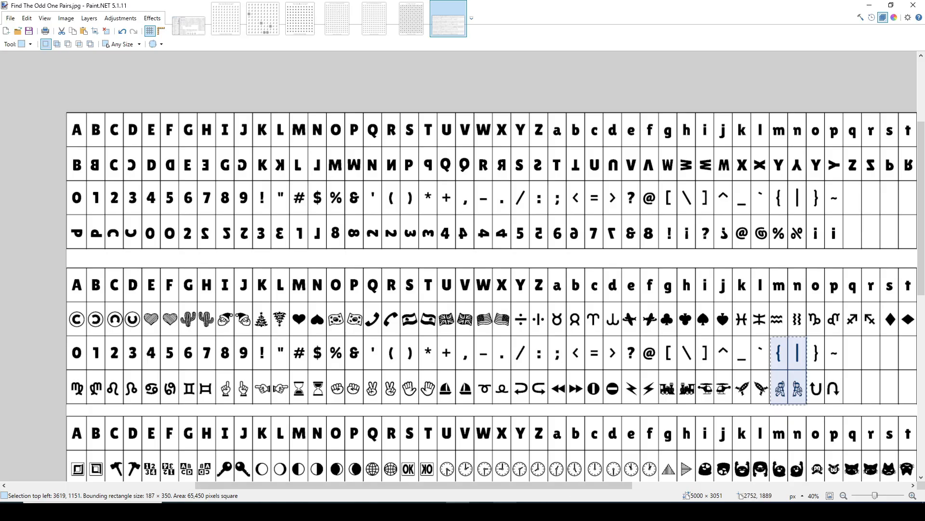
Switch to the Find The Odd One Puzzle Generator and set the Weird Marina font to AWeirdMarinaTwo with symbol pair Weird { - Weird |
{"action": "left_click", "coordinate": [505, 511]}
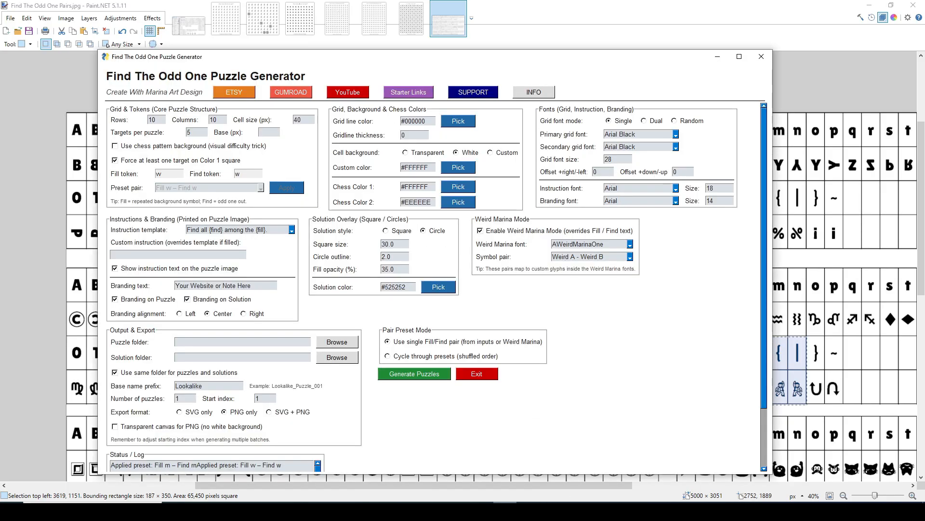
{"action": "left_click", "coordinate": [629, 245]}
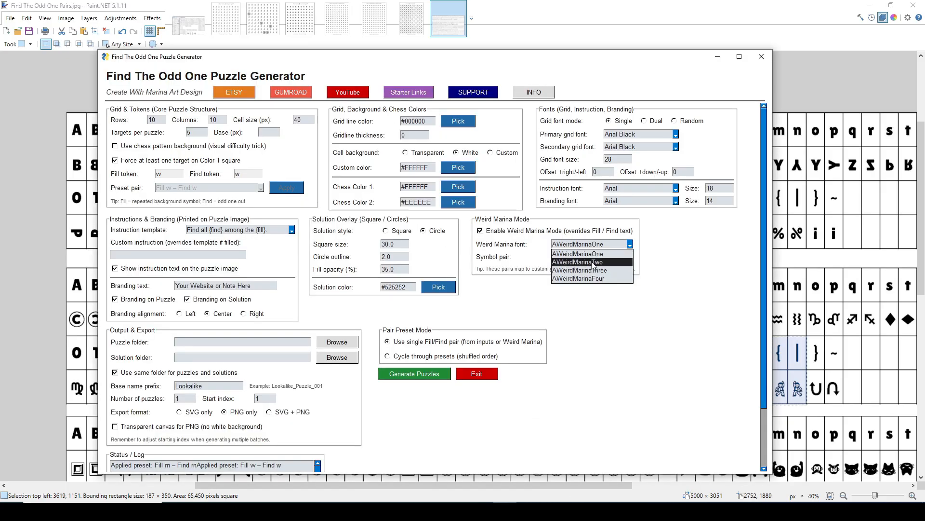
{"action": "left_click", "coordinate": [593, 262]}
{"action": "left_click", "coordinate": [631, 257]}
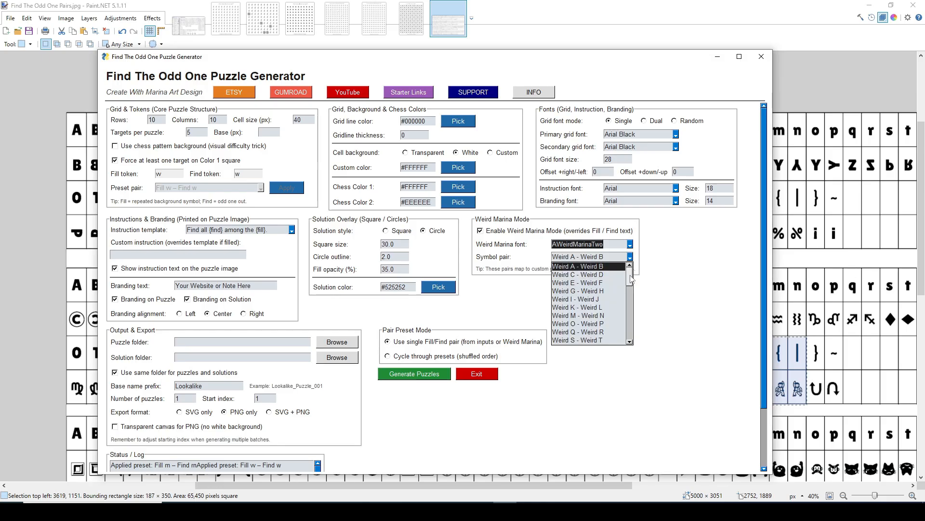
{"action": "left_click_drag", "start_coordinate": [631, 277], "coordinate": [628, 337]}
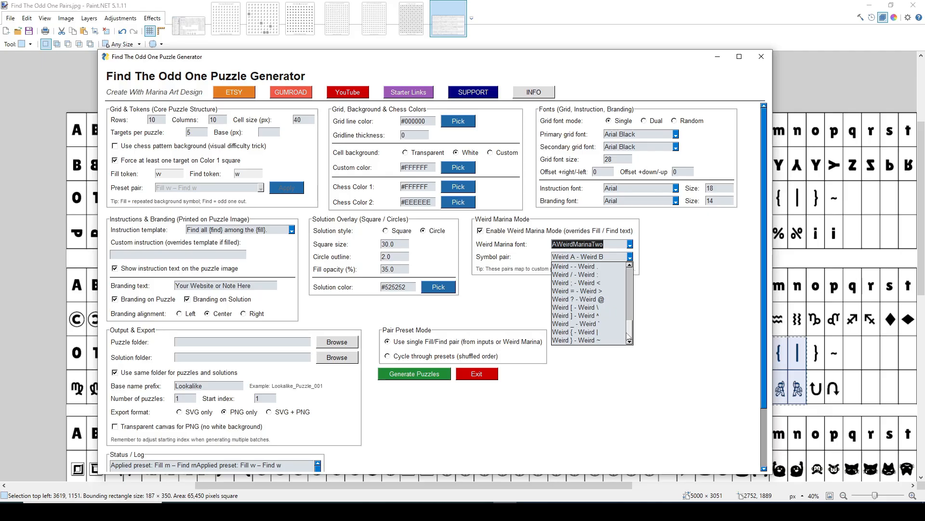
{"action": "left_click", "coordinate": [593, 337]}
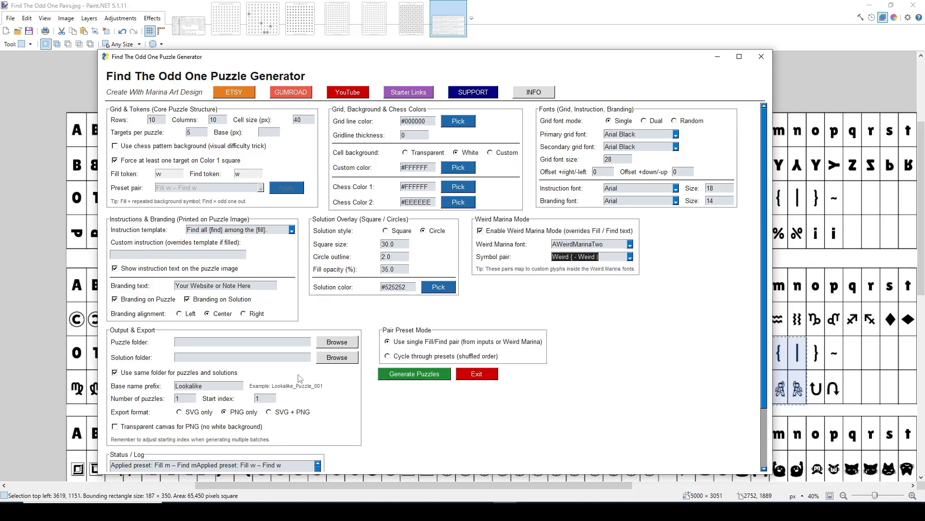
Set the number of puzzles to 100 and the targets per puzzle to 1, and highlight the rows and columns values
{"action": "left_click_drag", "start_coordinate": [185, 398], "coordinate": [167, 401]}
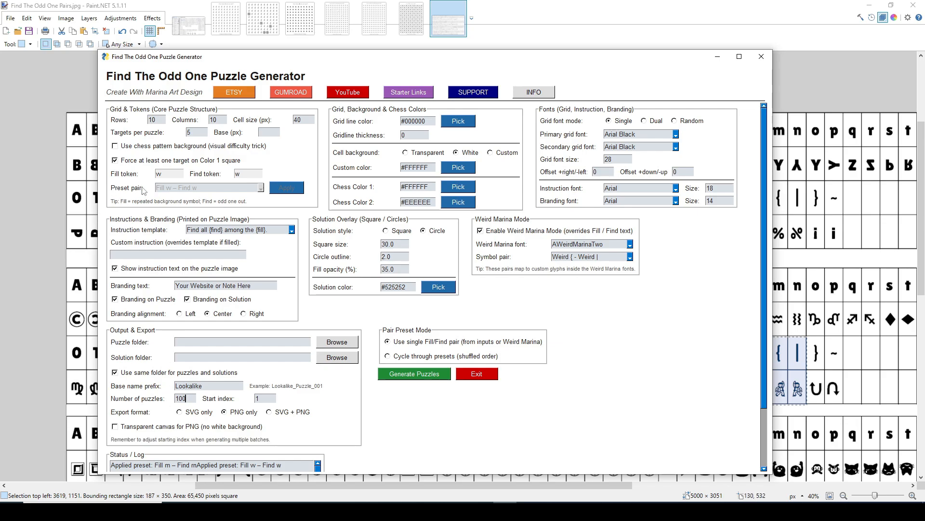
{"action": "double_click", "coordinate": [189, 132]}
{"action": "double_click", "coordinate": [151, 120]}
{"action": "key", "text": "Tab"}
Reposition the generator window and highlight the puzzle folder field and the base name prefix
{"action": "mouse_move", "coordinate": [422, 58]}
{"action": "left_mouse_down"}
{"action": "mouse_move", "coordinate": [450, 42]}
{"action": "mouse_move", "coordinate": [453, 25]}
{"action": "left_mouse_up"}
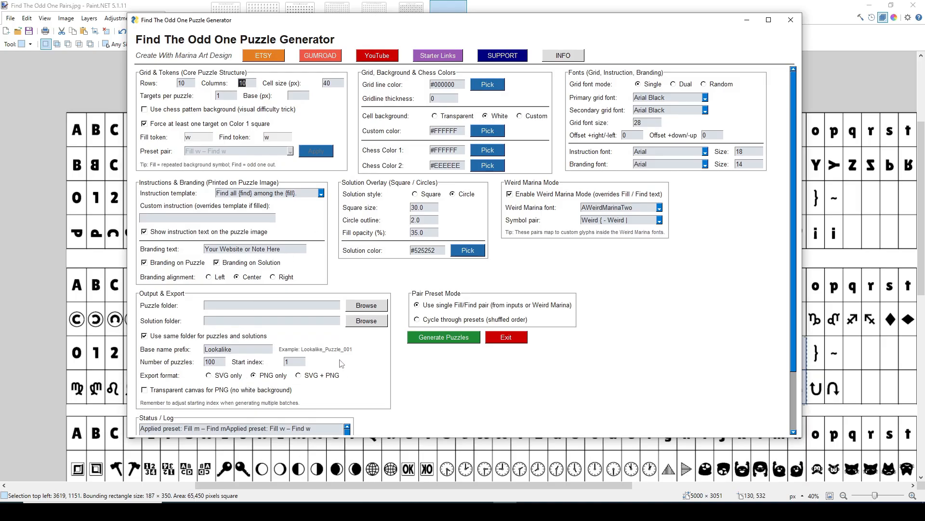
{"action": "left_click", "coordinate": [315, 304]}
{"action": "left_click_drag", "start_coordinate": [250, 346], "coordinate": [202, 347]}
Switch to Lookalike_Puzzle_008.png in Paint.NET and check its pixel size and resolution in the Resize settings, toggling Maintain aspect ratio
{"action": "left_click", "coordinate": [806, 58]}
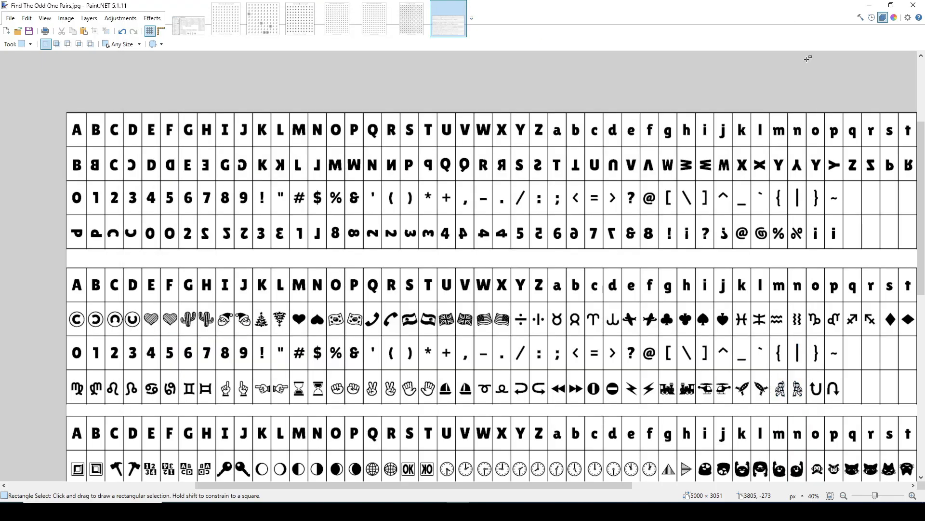
{"action": "left_click", "coordinate": [237, 29]}
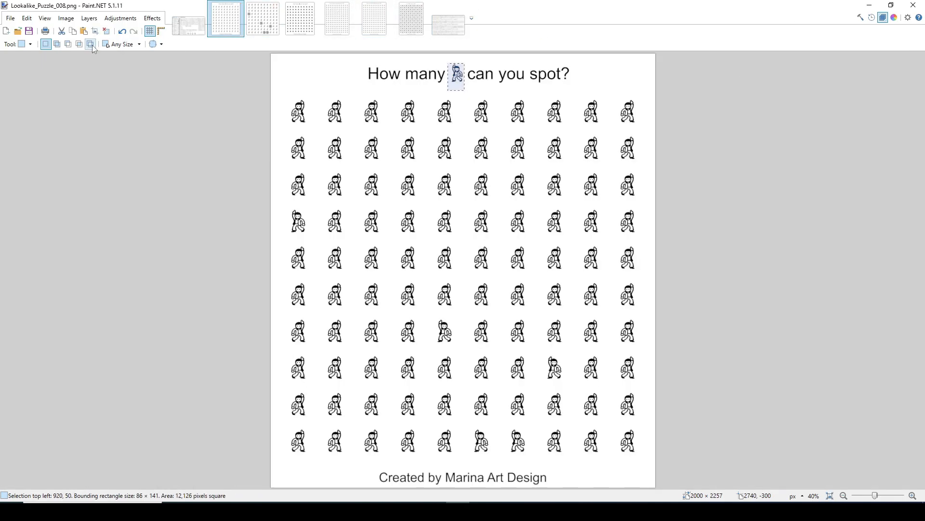
{"action": "left_click", "coordinate": [66, 17]}
{"action": "left_click", "coordinate": [72, 46]}
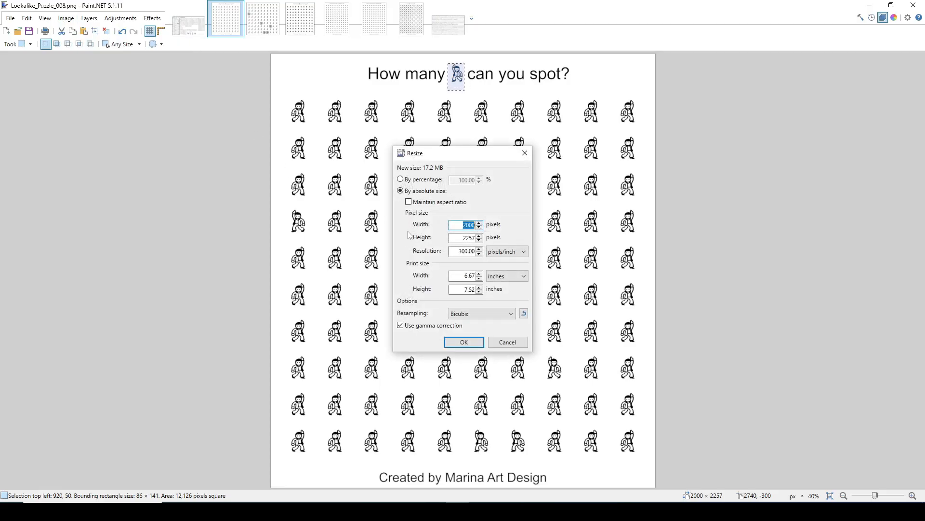
{"action": "left_click", "coordinate": [431, 203]}
{"action": "left_click", "coordinate": [461, 251]}
{"action": "double_click", "coordinate": [462, 251]}
{"action": "left_click", "coordinate": [482, 343]}
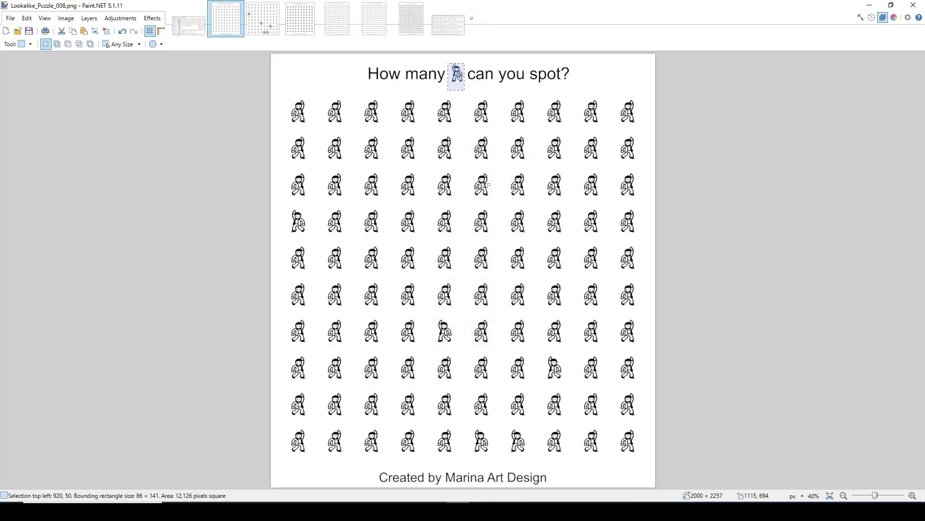
Mark one dancing figure with an 89 × 86 pixel selection and a single pixel of its outline, and view the whole puzzle again
{"action": "scroll", "coordinate": [486, 187], "scroll_direction": "up", "scroll_amount": 10}
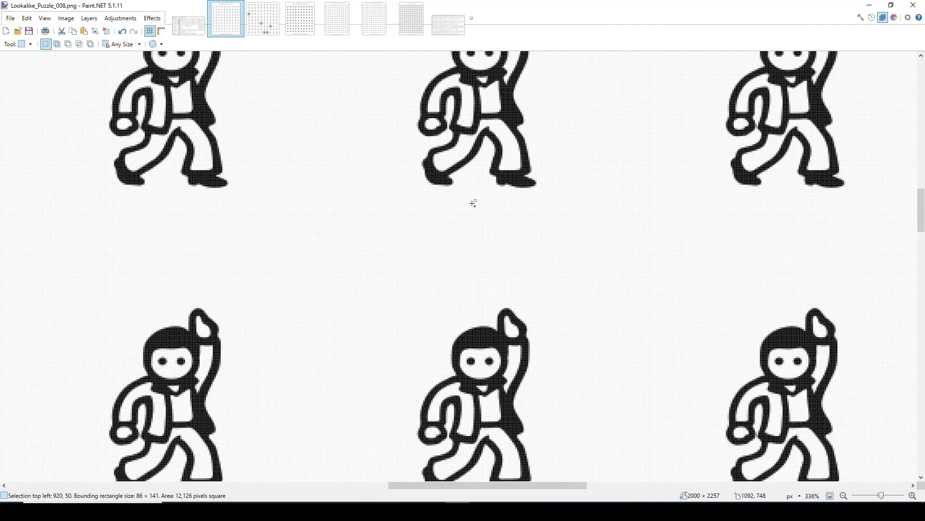
{"action": "scroll", "coordinate": [473, 202], "scroll_direction": "up", "scroll_amount": 5}
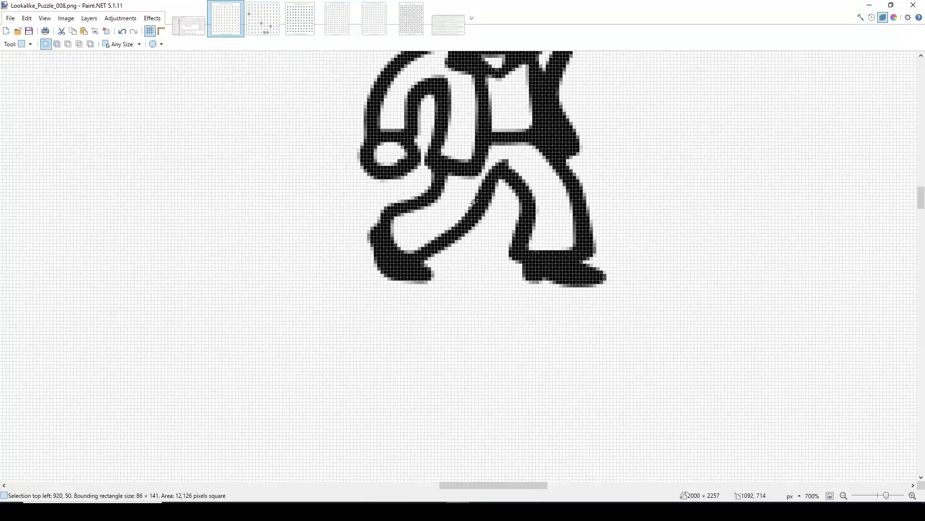
{"action": "left_click_drag", "start_coordinate": [321, 117], "coordinate": [620, 404]}
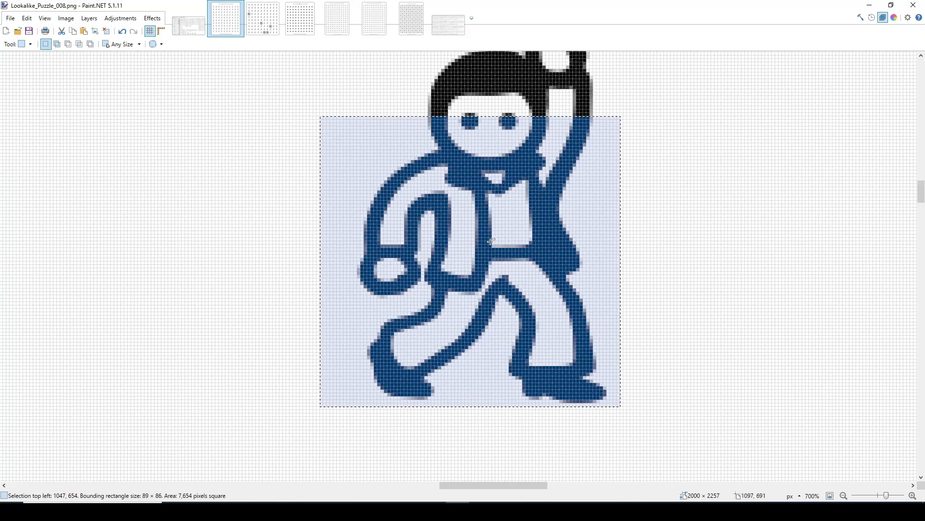
{"action": "scroll", "coordinate": [484, 224], "scroll_direction": "up", "scroll_amount": 4}
{"action": "scroll", "coordinate": [486, 227], "scroll_direction": "up", "scroll_amount": 2}
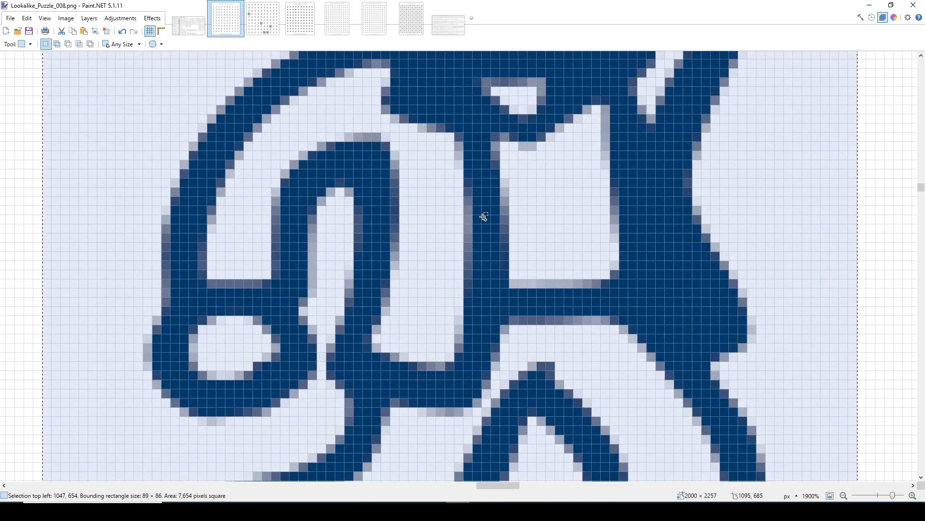
{"action": "left_click_drag", "start_coordinate": [482, 216], "coordinate": [488, 220]}
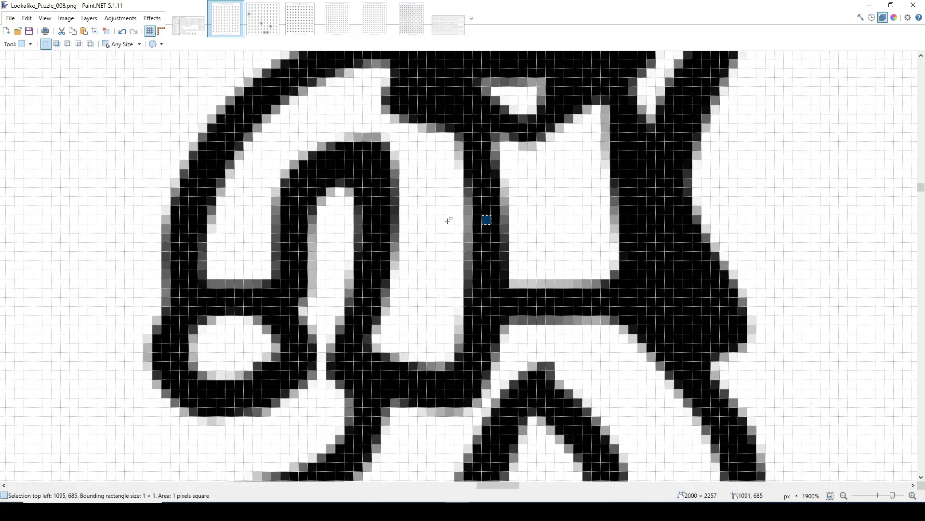
{"action": "scroll", "coordinate": [448, 220], "scroll_direction": "down", "scroll_amount": 10}
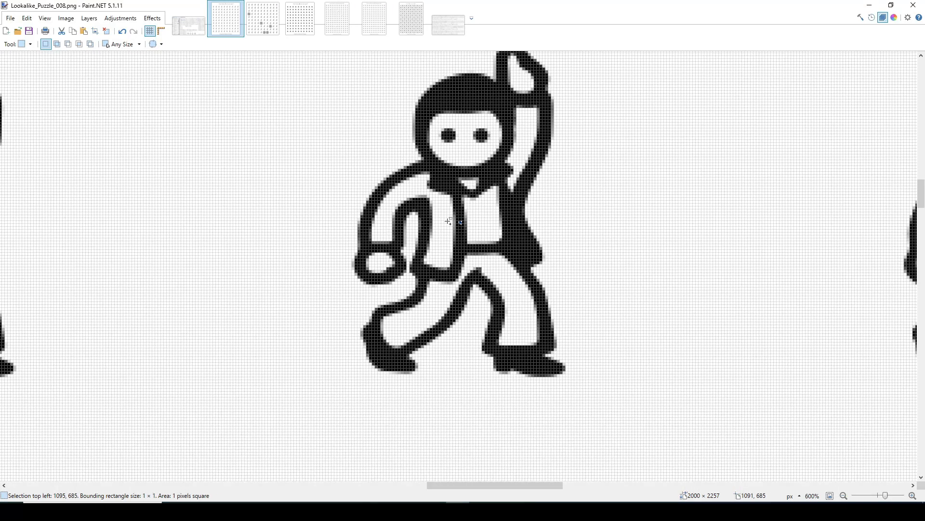
{"action": "scroll", "coordinate": [448, 220], "scroll_direction": "down", "scroll_amount": 6}
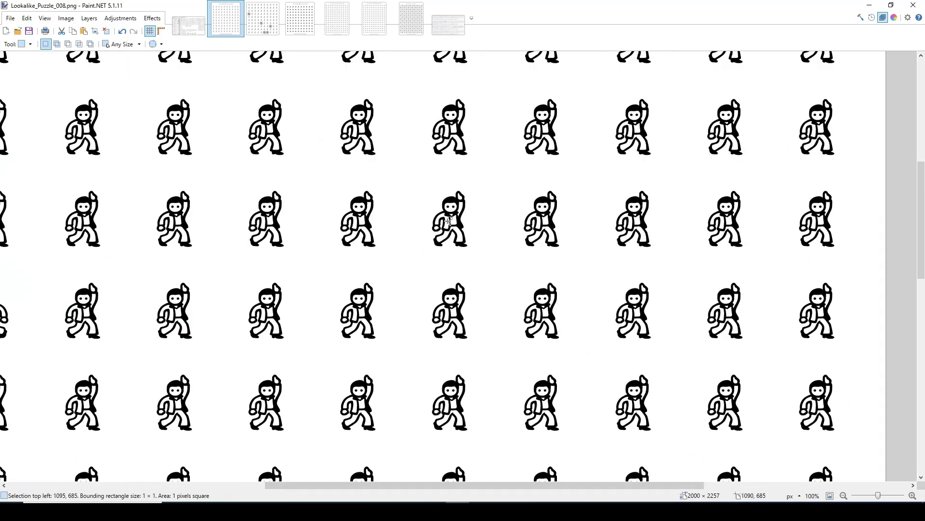
{"action": "scroll", "coordinate": [448, 220], "scroll_direction": "down", "scroll_amount": 4}
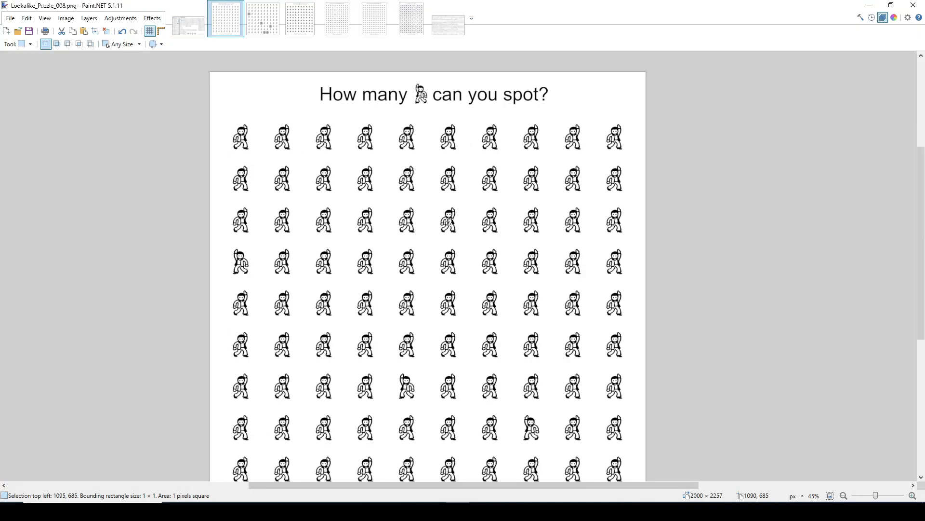
{"action": "scroll", "coordinate": [449, 220], "scroll_direction": "down", "scroll_amount": 3}
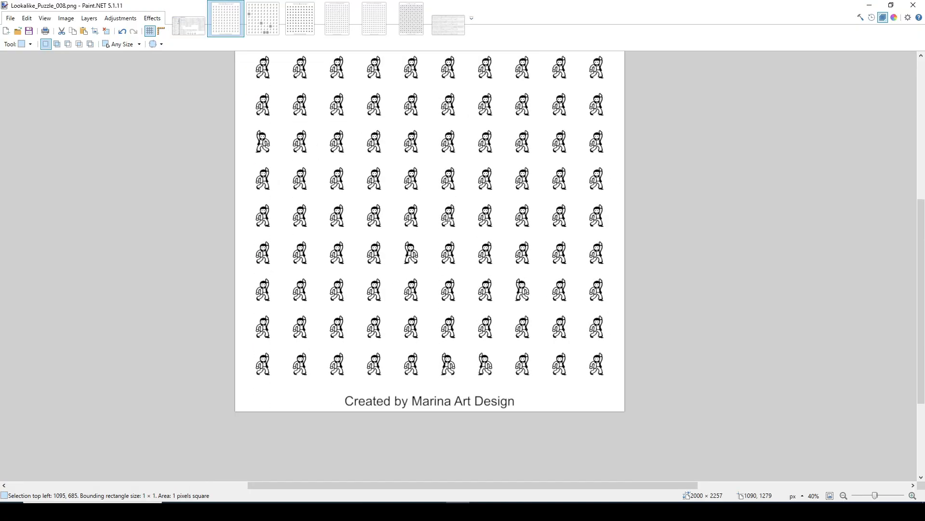
{"action": "scroll", "coordinate": [448, 220], "scroll_direction": "up", "scroll_amount": 1}
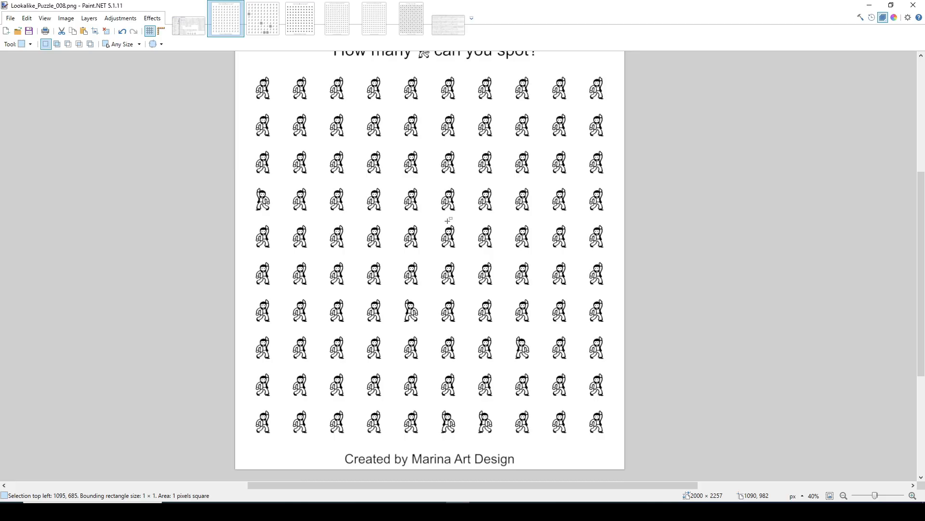
{"action": "scroll", "coordinate": [419, 204], "scroll_direction": "up", "scroll_amount": 1}
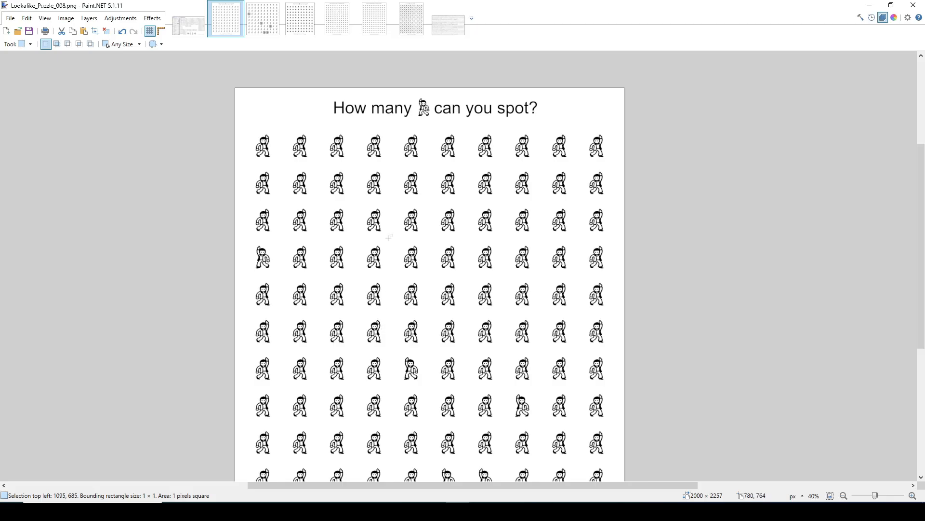
Switch to Find The Odd One Pairs.jpg, examine all four glyph tables at 32% zoom, and return to the puzzle generator
{"action": "left_click", "coordinate": [446, 26]}
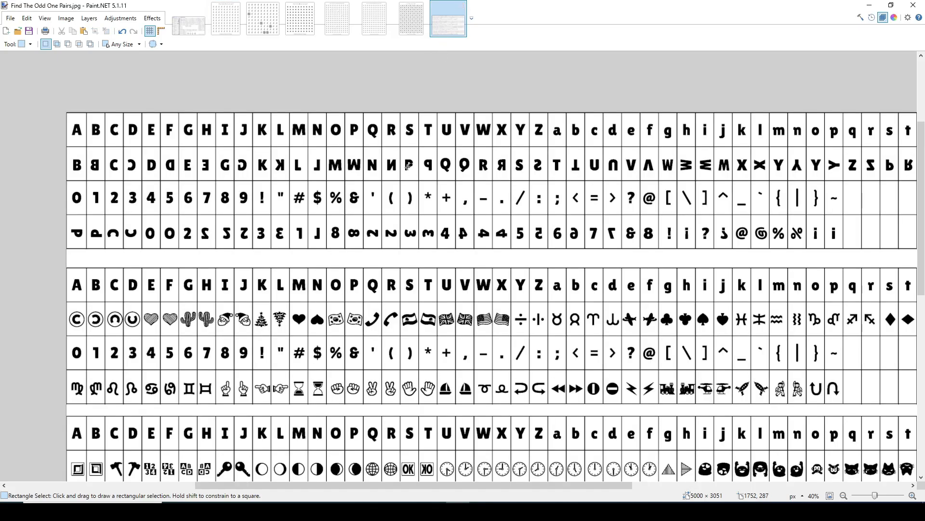
{"action": "scroll", "coordinate": [408, 167], "scroll_direction": "down", "scroll_amount": 4}
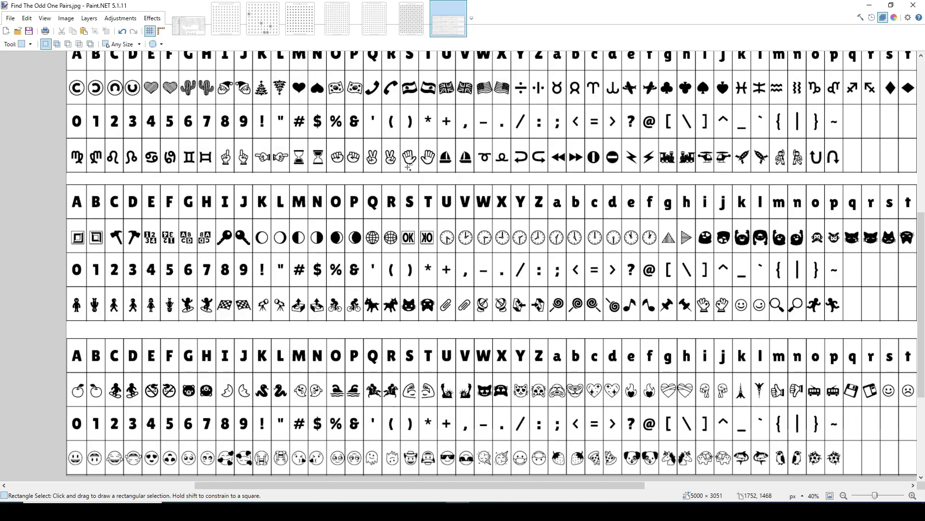
{"action": "scroll", "coordinate": [409, 166], "scroll_direction": "down", "scroll_amount": 1}
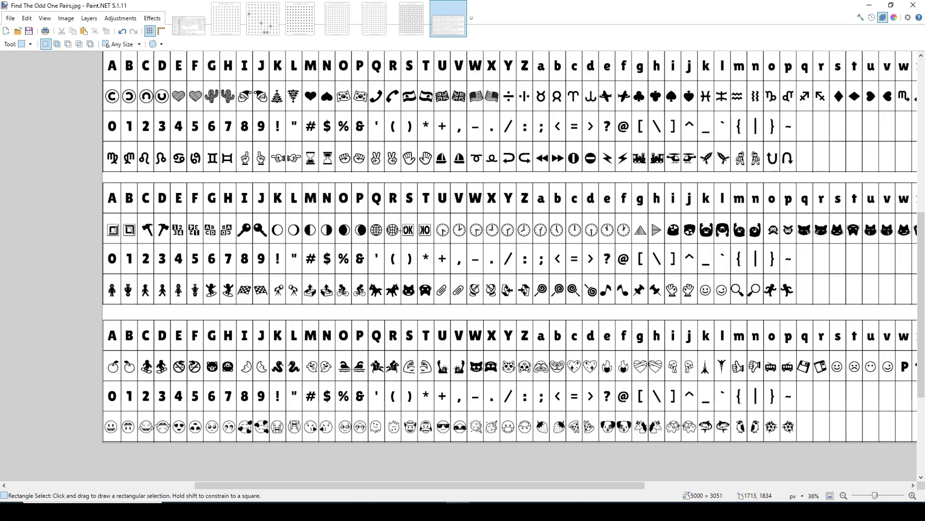
{"action": "scroll", "coordinate": [438, 278], "scroll_direction": "down", "scroll_amount": 1}
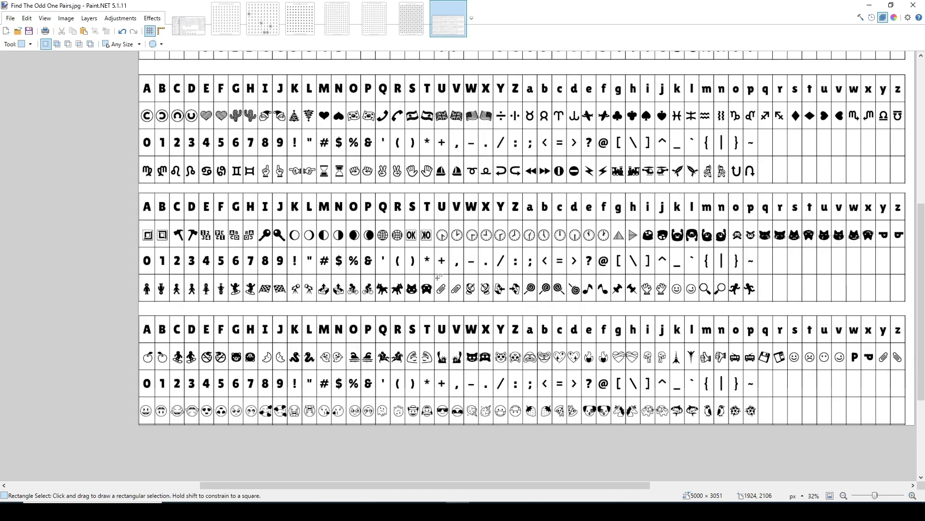
{"action": "scroll", "coordinate": [437, 278], "scroll_direction": "up", "scroll_amount": 2}
{"action": "scroll", "coordinate": [424, 270], "scroll_direction": "up", "scroll_amount": 2}
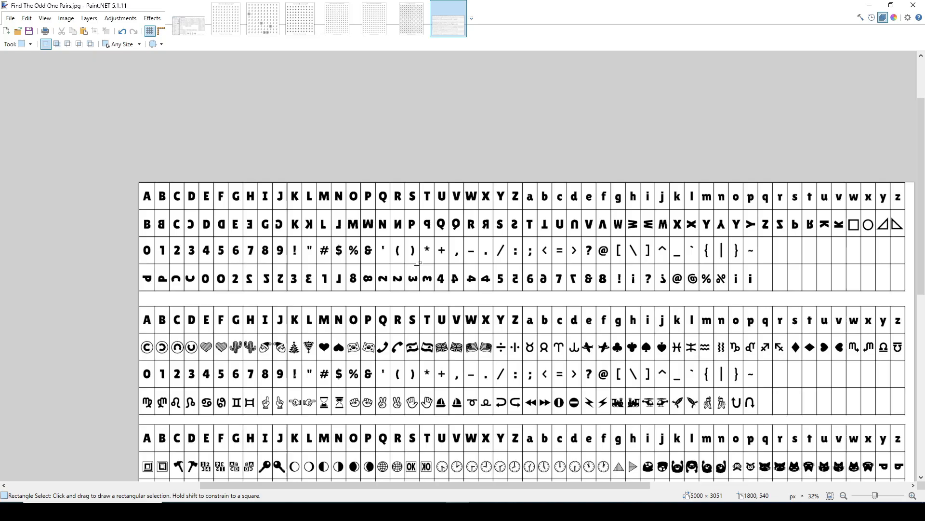
{"action": "scroll", "coordinate": [417, 264], "scroll_direction": "down", "scroll_amount": 2}
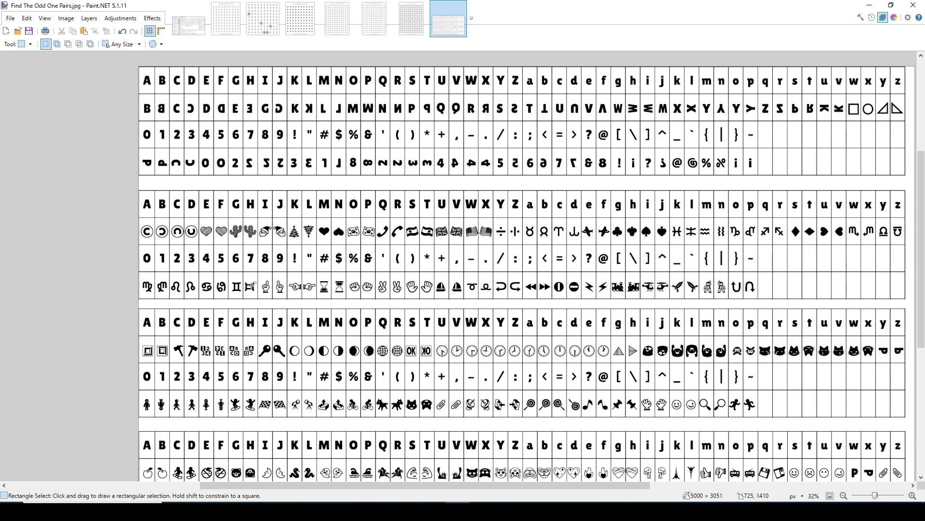
{"action": "scroll", "coordinate": [250, 286], "scroll_direction": "down", "scroll_amount": 2}
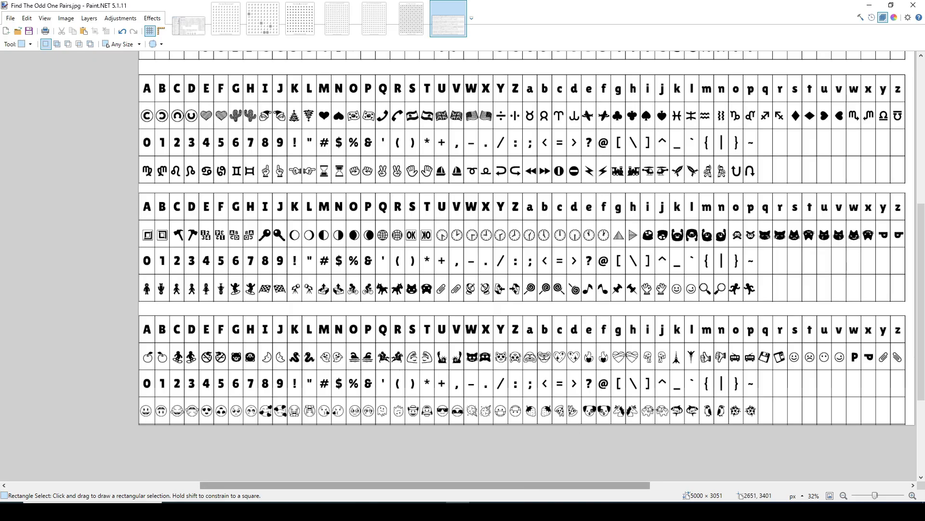
{"action": "left_click", "coordinate": [505, 503]}
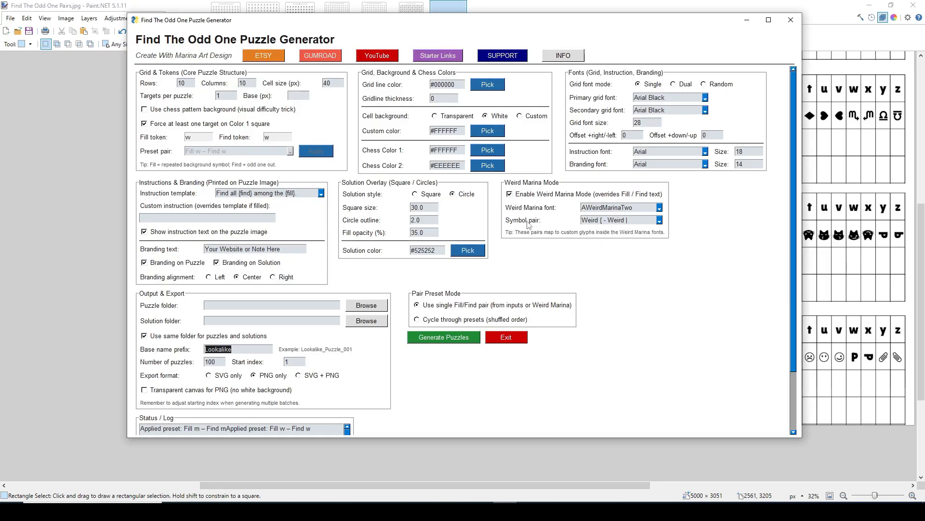